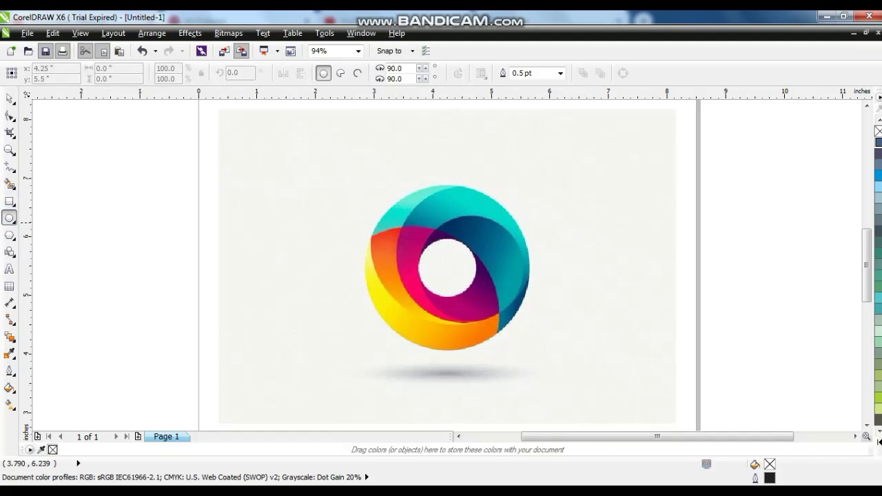
Step: Draw a circle over the reference logo and fit it to the outer edge, about 2.79 in across
drag(357, 187, 517, 348)
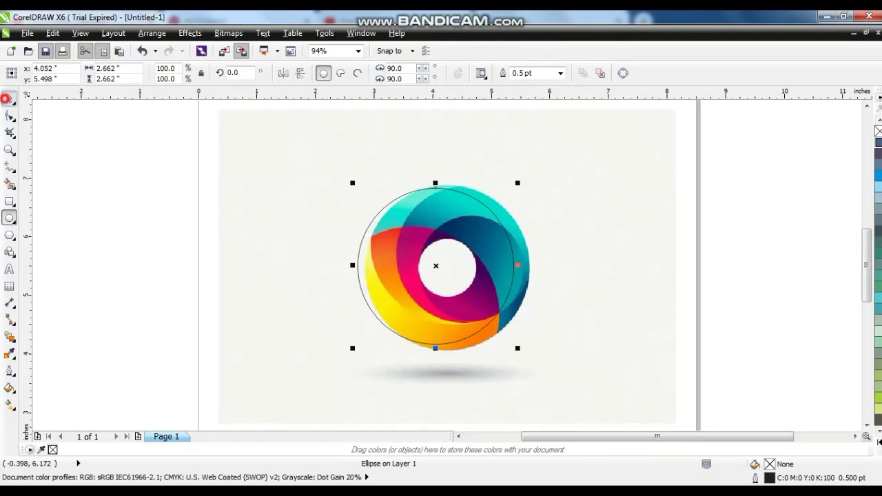
click(10, 98)
drag(435, 266, 443, 271)
drag(525, 190, 529, 185)
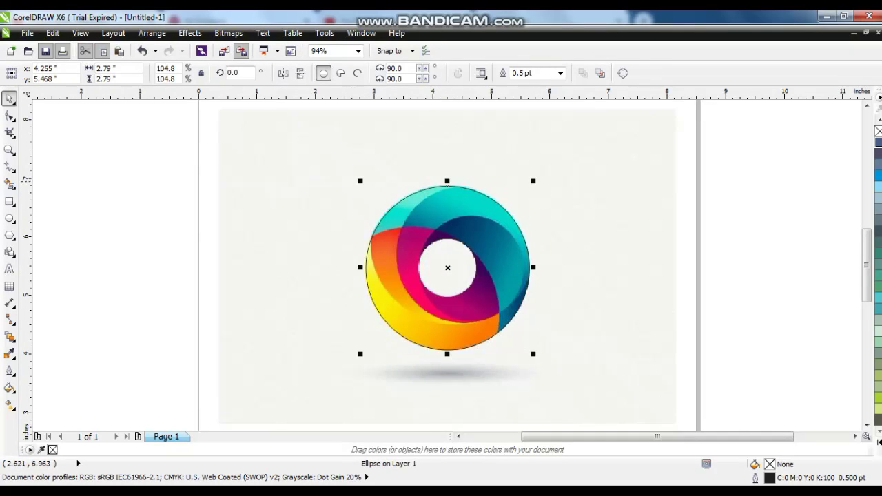
Step: Add a concentric copy about 1.05 in across around the logo's centre hole and combine both circles into one ring
key(shift+F2)
drag(608, 104, 508, 204)
drag(446, 206, 447, 104)
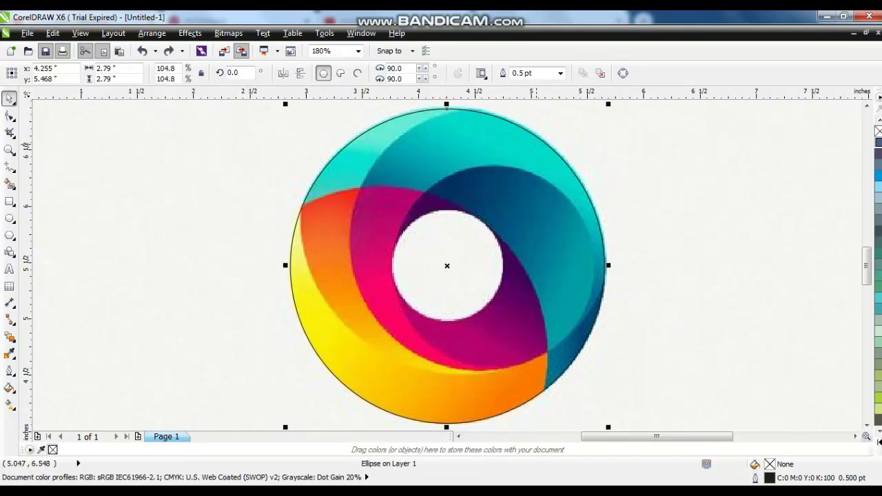
drag(610, 103, 517, 200)
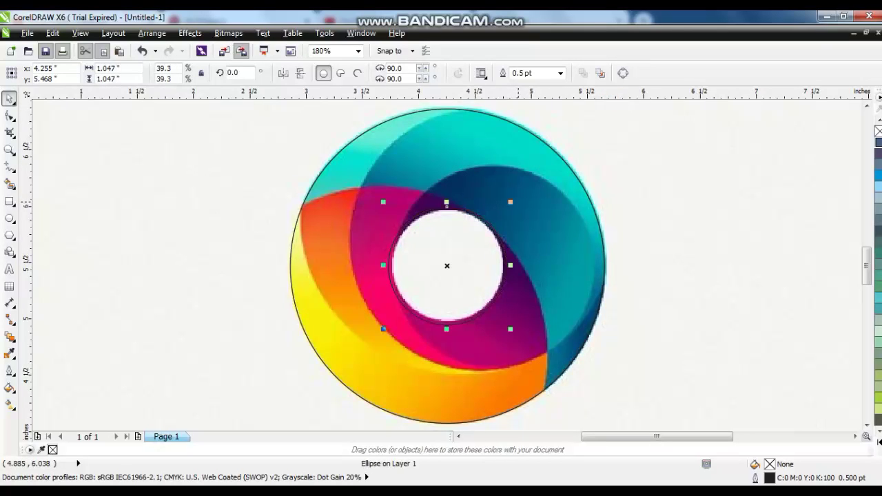
shift+click(520, 125)
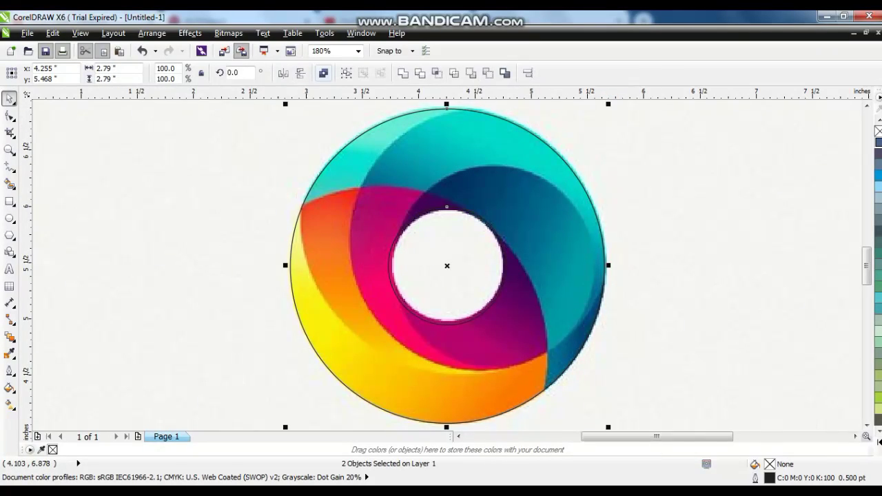
click(323, 72)
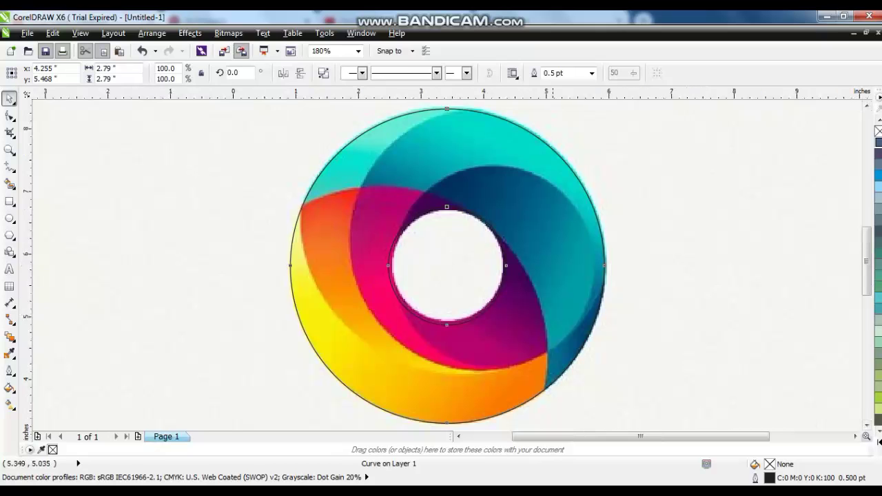
Step: Move the combined ring outline off the reference logo to the empty area at the logo's left
scroll(565, 314, down, 2)
drag(499, 286, 313, 287)
shift+click(483, 283)
drag(483, 283, 530, 284)
click(195, 253)
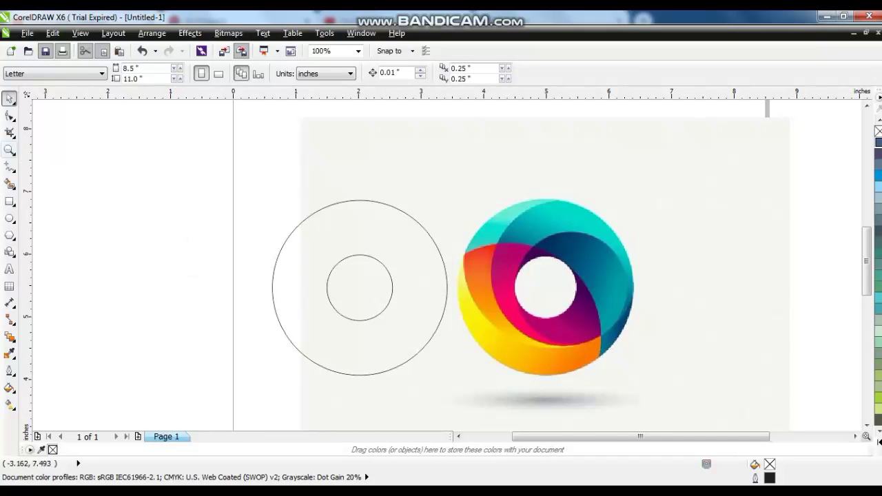
Step: Draw a new circle about 3.59 in across, overlapping the lower part of the reference logo
click(10, 148)
drag(644, 393, 199, 163)
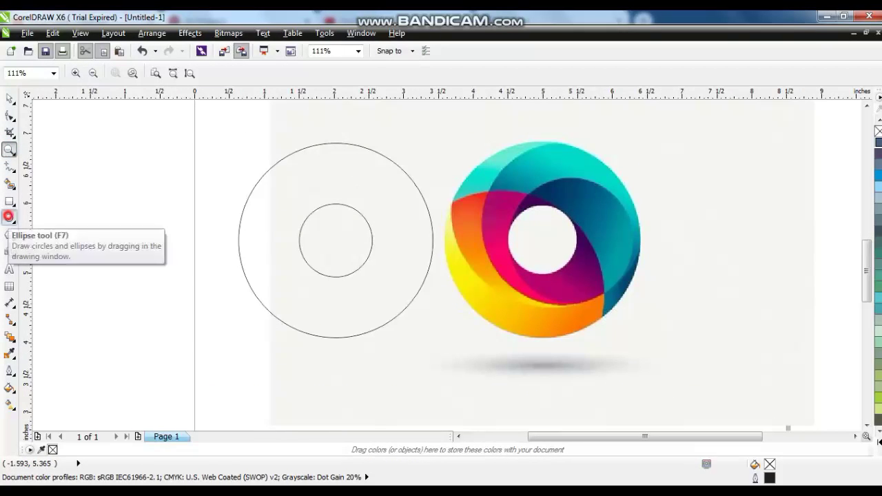
click(9, 218)
mouse_move(344, 193)
mouse_down()
mouse_move(568, 417)
mouse_move(585, 422)
mouse_move(594, 403)
mouse_up()
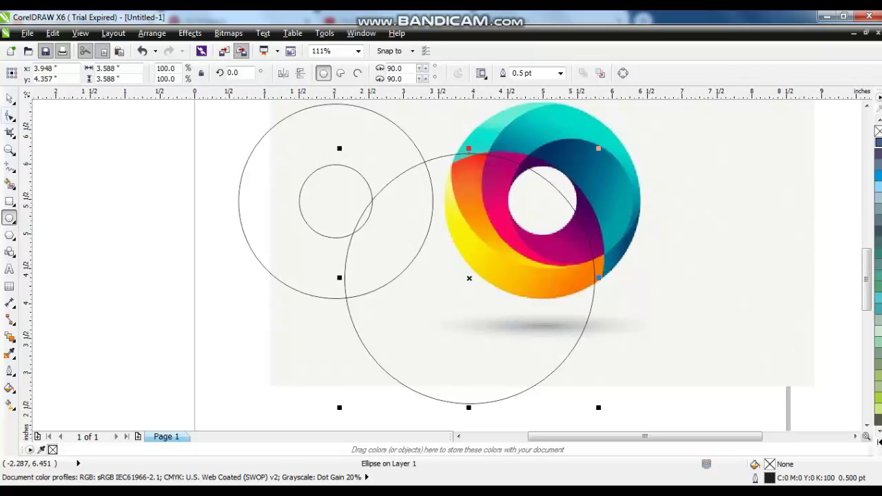
Step: Shrink the new circle to about 2.99 in across and align it with the upper arc of the red and purple segments
click(10, 98)
drag(469, 278, 484, 274)
drag(612, 144, 600, 156)
drag(484, 273, 496, 266)
drag(614, 146, 599, 163)
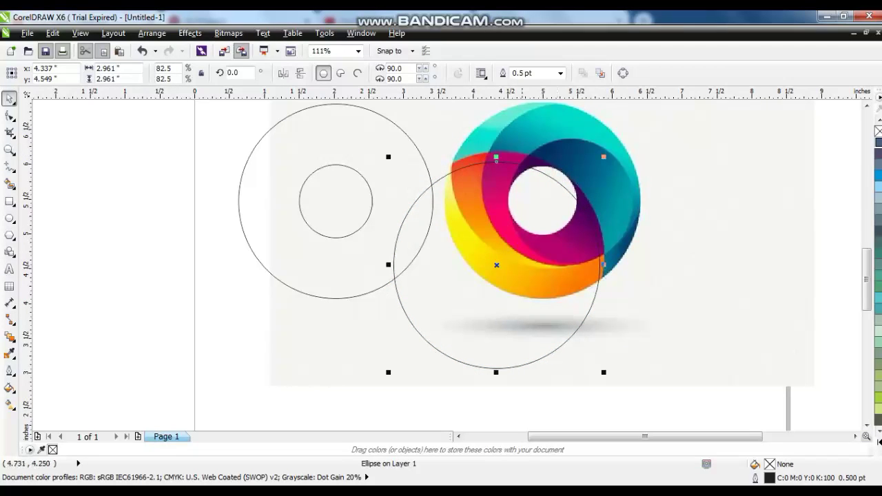
drag(496, 265, 498, 256)
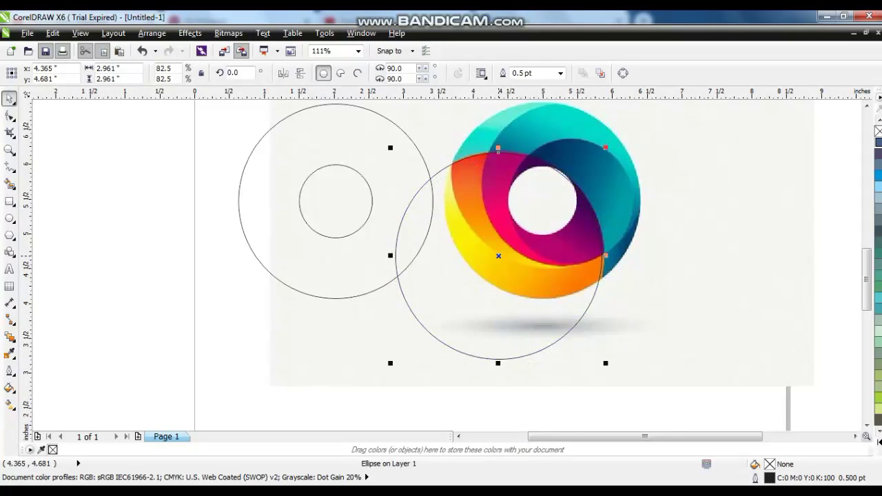
drag(606, 364, 608, 368)
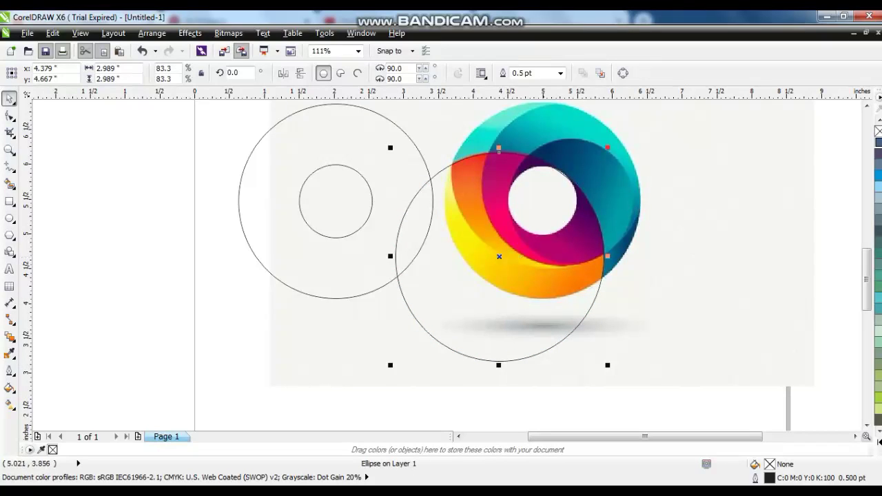
key(Escape)
Step: Duplicate the aligned circle and fit the copy to the logo's inner dark blue arc, about 1.82 in across
drag(553, 345, 665, 266)
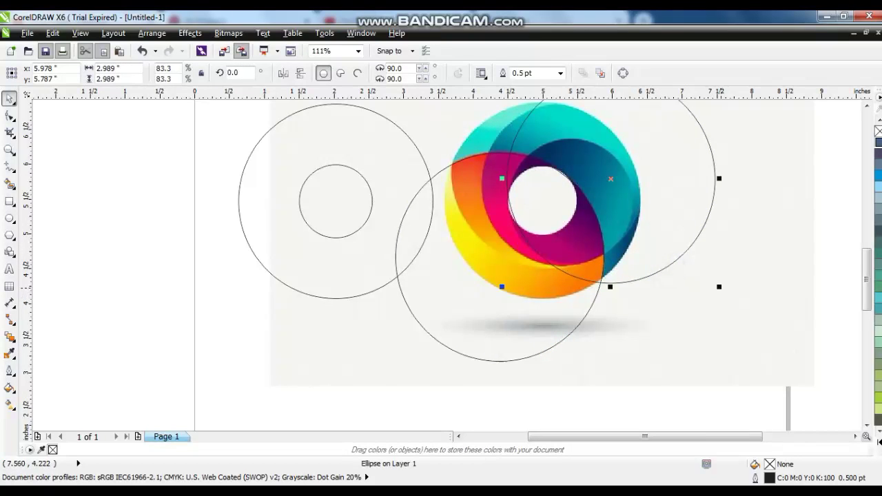
drag(718, 286, 670, 238)
drag(610, 121, 571, 150)
drag(630, 148, 650, 134)
drag(580, 204, 572, 204)
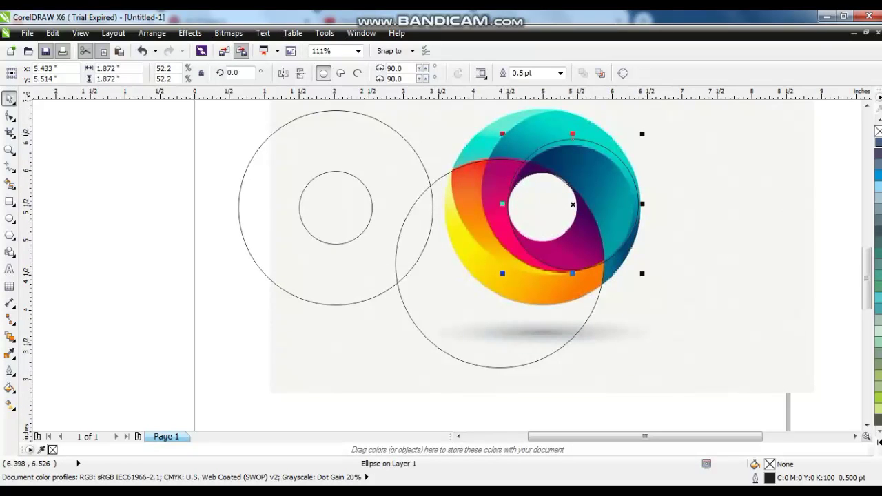
drag(641, 132, 638, 138)
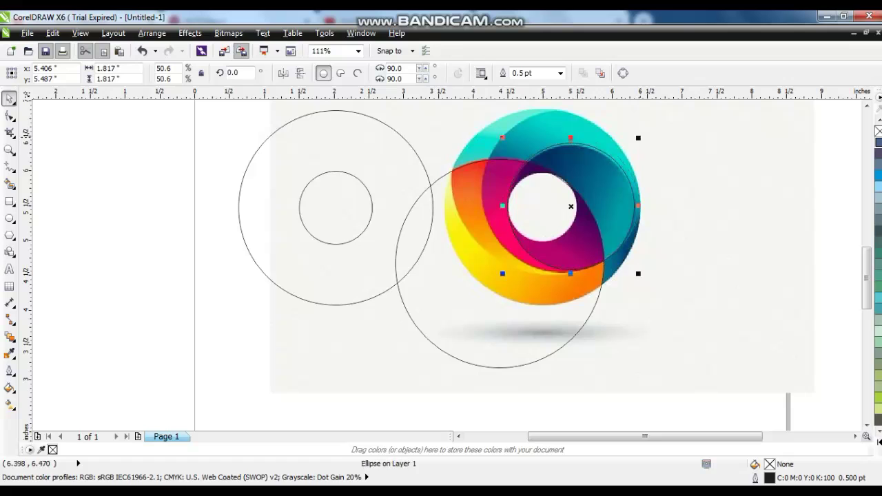
Step: Add an enlarged copy of the small circle, about 2.22 in across, fitted to the pink segment's outer arc
drag(497, 138, 472, 108)
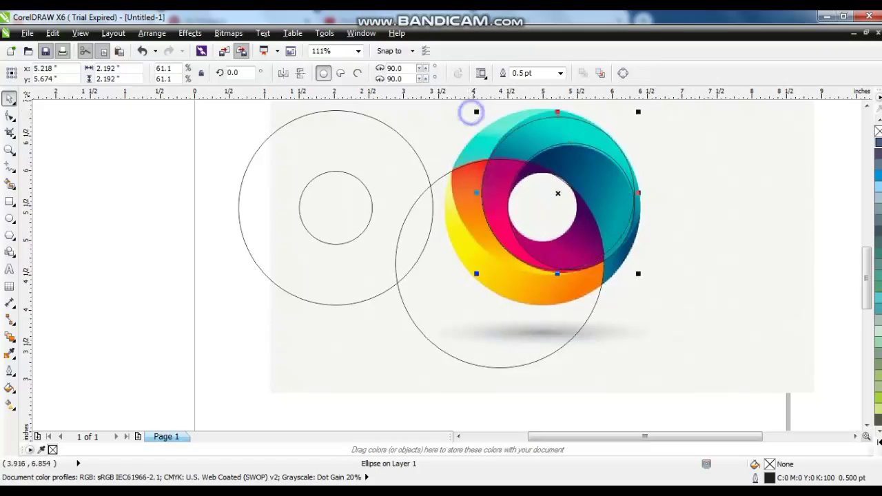
drag(639, 274, 648, 284)
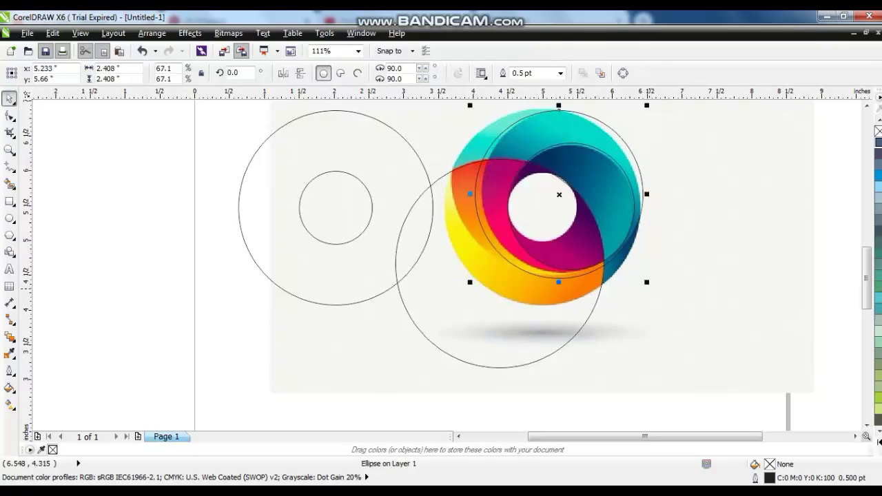
key(ctrl+z)
Step: Add another enlarged circle copy, about 2.69 in across, fitted to the boundary between the orange and yellow segments
click(866, 104)
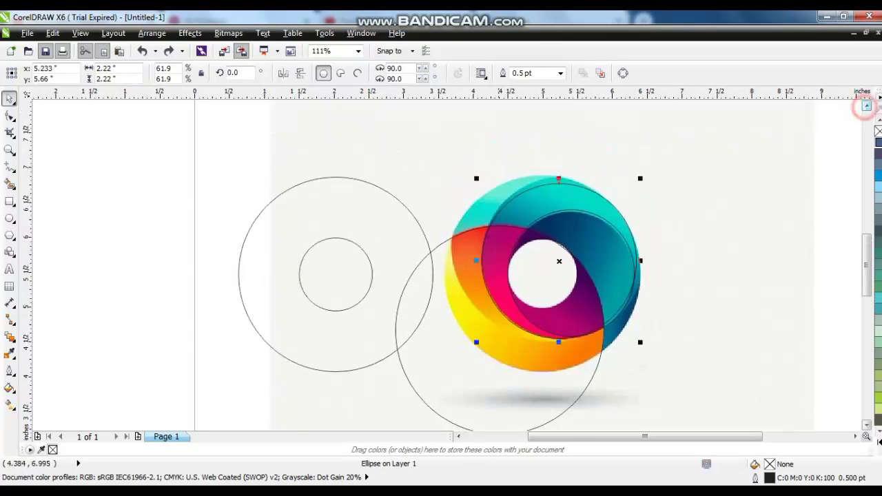
drag(476, 178, 433, 148)
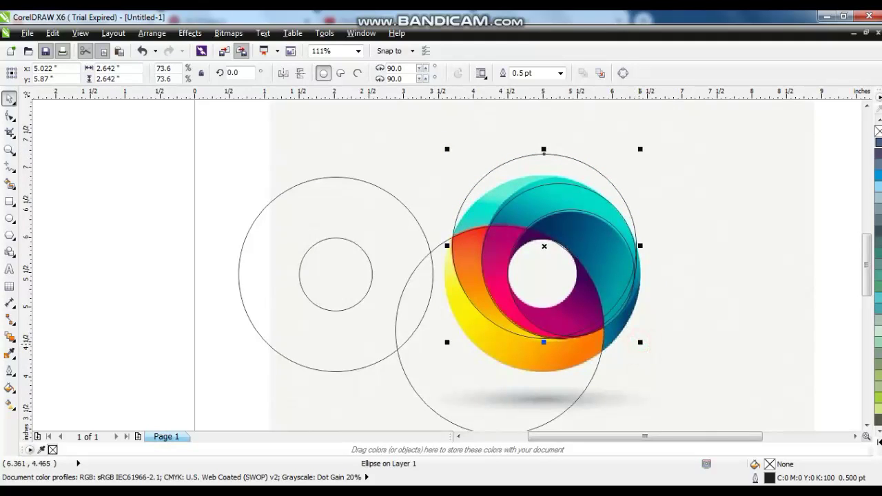
drag(640, 343, 645, 347)
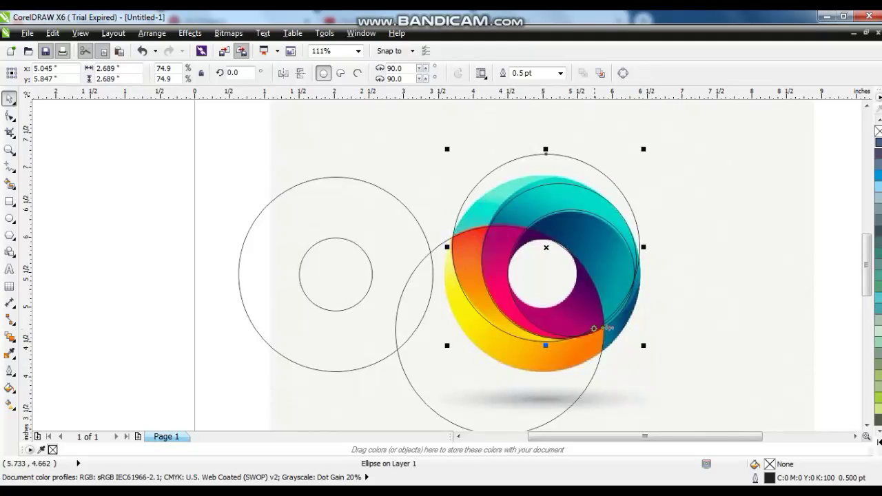
Step: Fill the smallest circle over the logo with solid purple (C40 M100)
click(537, 325)
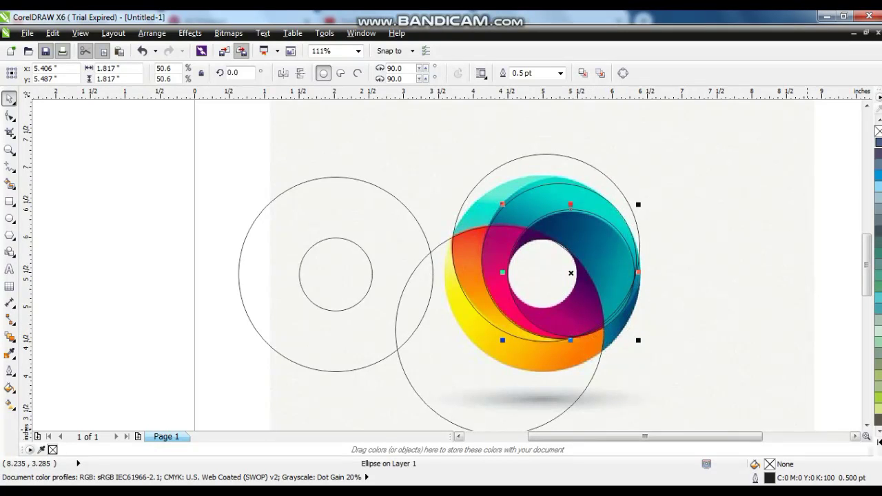
click(879, 443)
click(865, 441)
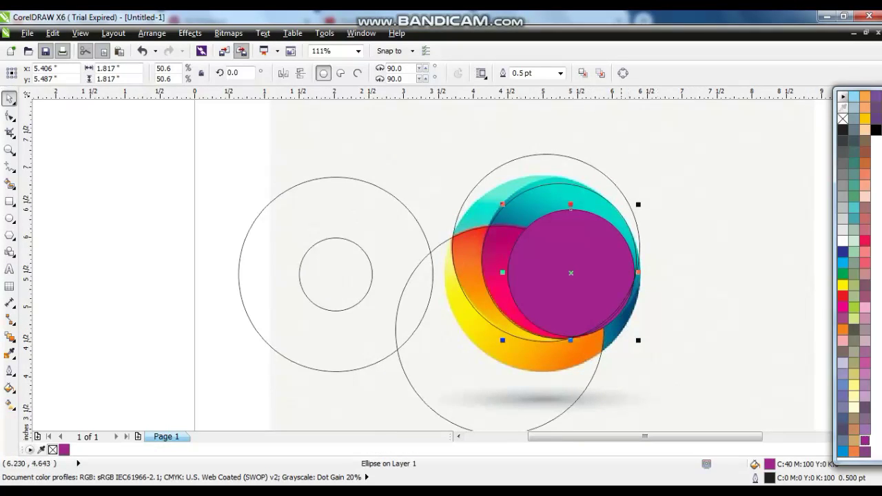
Step: Apply a linear fountain fill from purple to magenta across the smallest circle, angled about 152 degrees with 30% edge padding
key(g)
drag(601, 320, 532, 292)
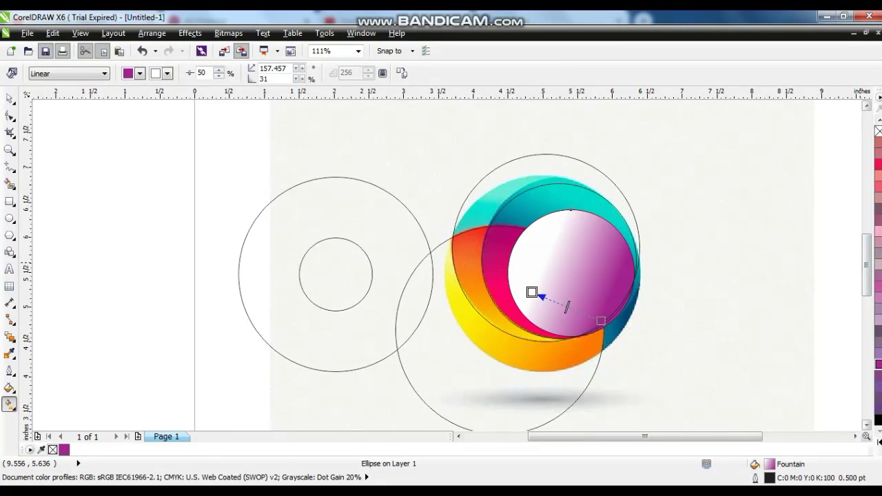
click(879, 443)
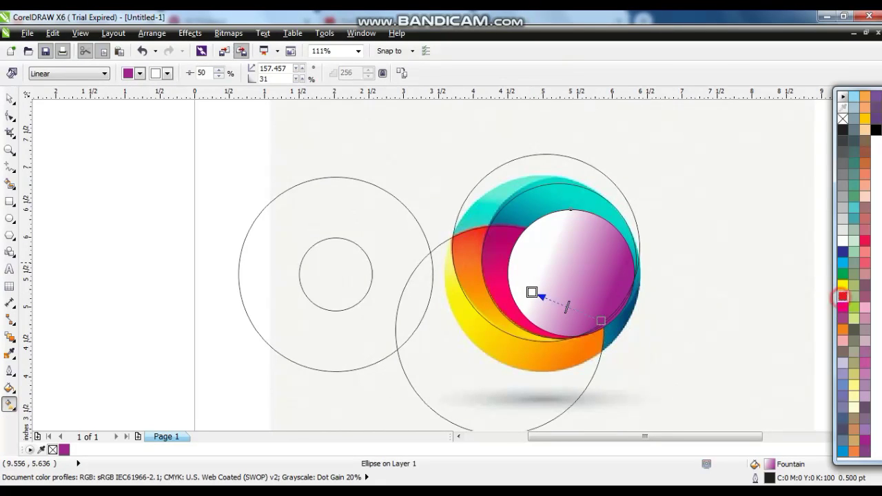
click(841, 296)
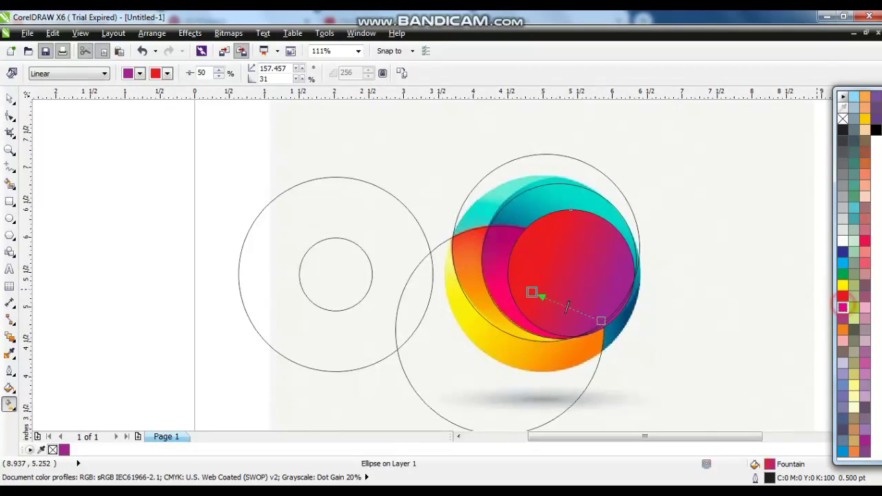
drag(531, 292, 524, 287)
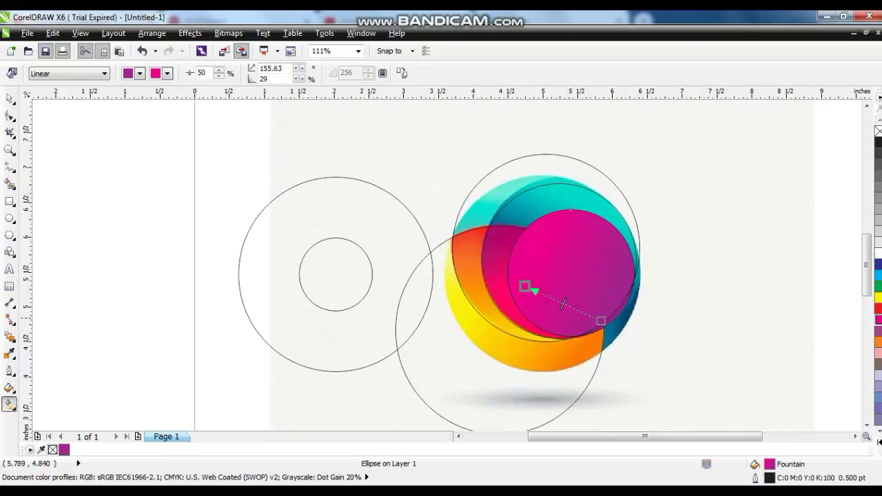
drag(599, 319, 618, 327)
drag(528, 287, 535, 286)
drag(618, 326, 607, 324)
Step: Darken the purple end of the smallest circle's gradient by mixing black into it
click(877, 443)
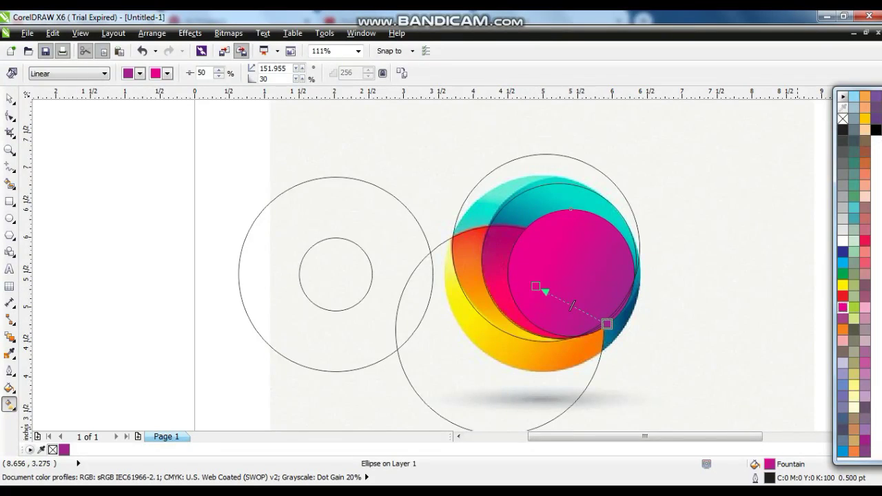
ctrl+click(875, 130)
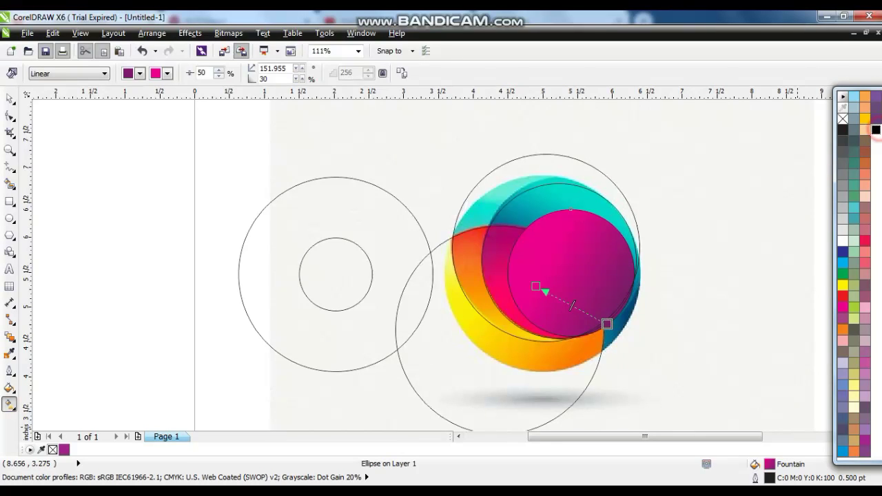
ctrl+click(875, 129)
ctrl+click(875, 129)
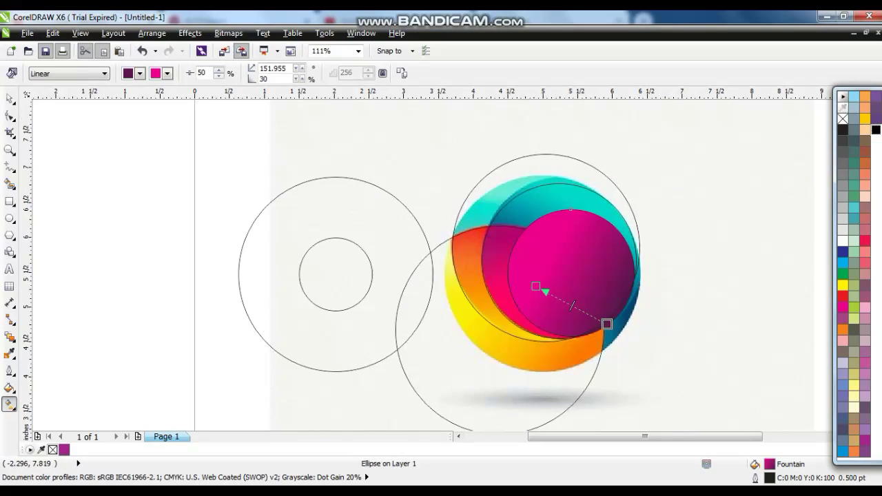
Step: Try to copy the fill property from the smallest circle to the 2.22 in circle
key(space)
click(532, 182)
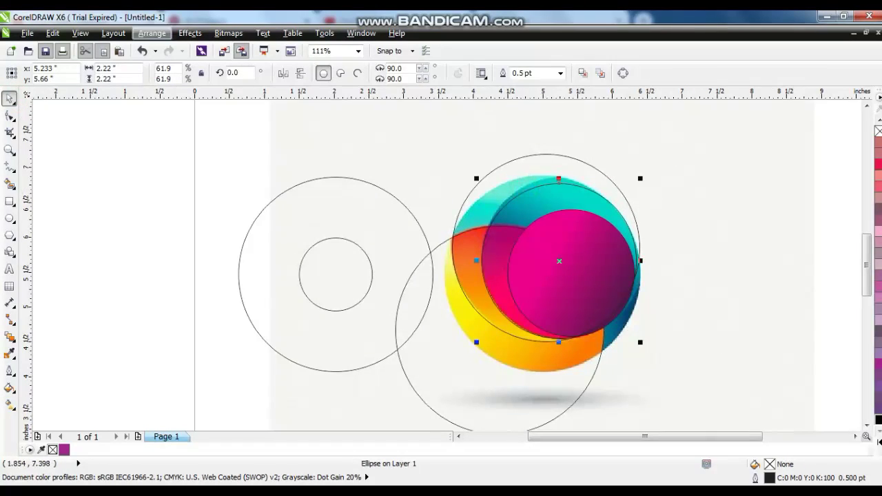
click(52, 33)
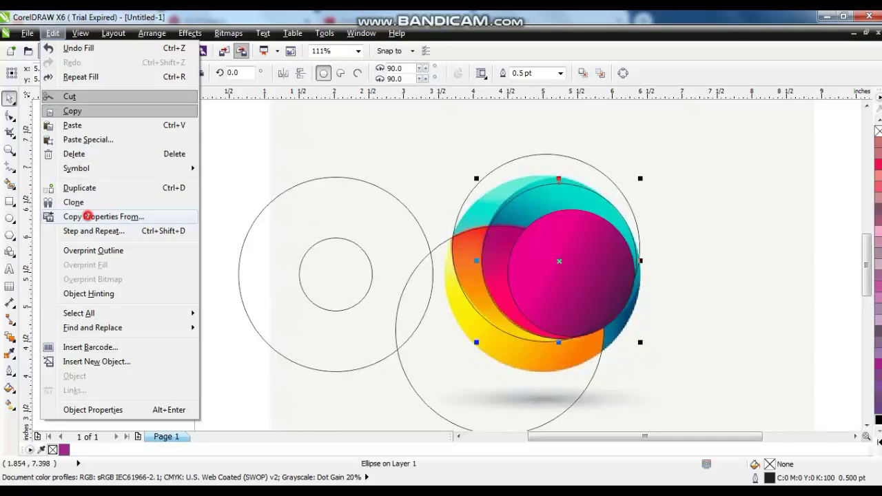
click(87, 215)
click(340, 243)
click(445, 275)
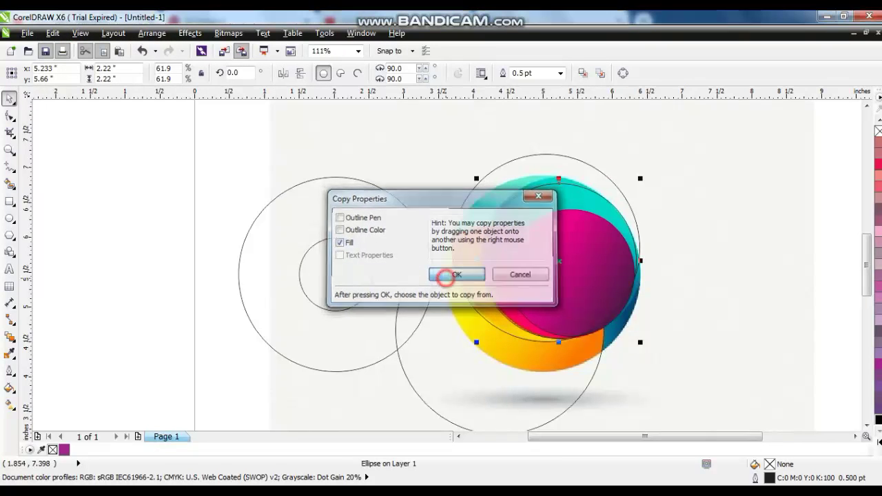
click(554, 281)
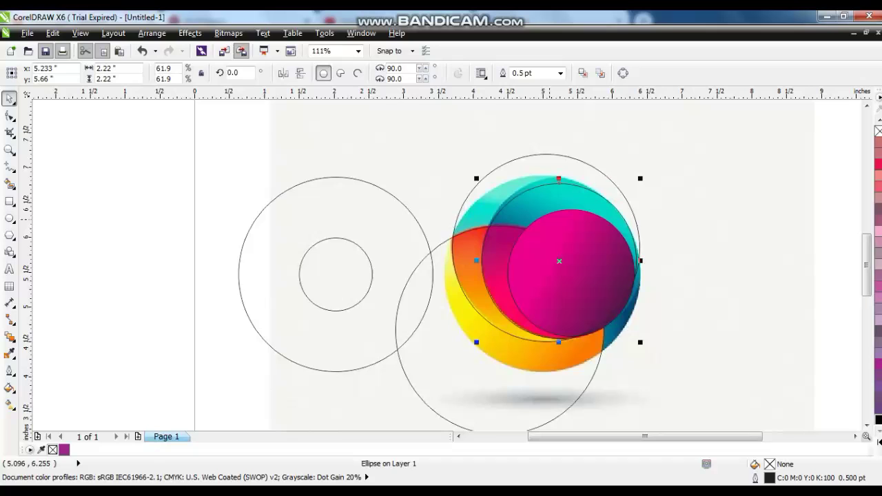
Step: Undo the accidental move of the reference bitmap and reselect the 2.22 in circle
click(737, 191)
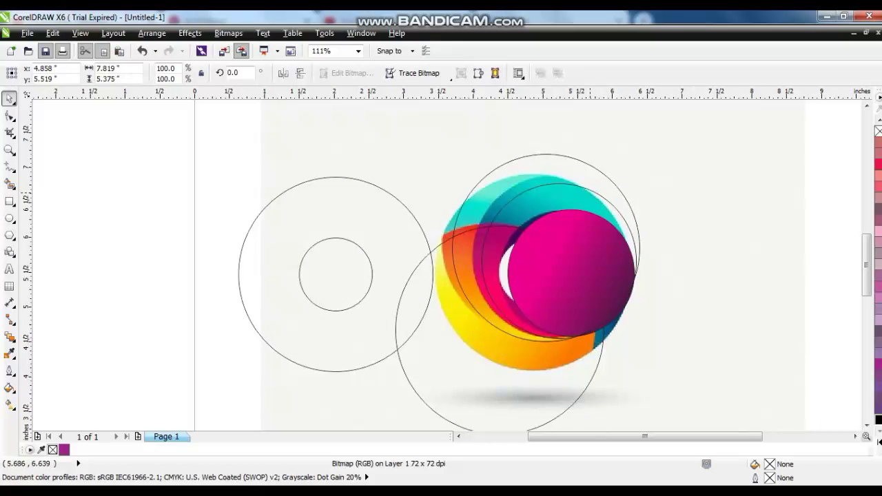
key(ctrl+z)
click(589, 191)
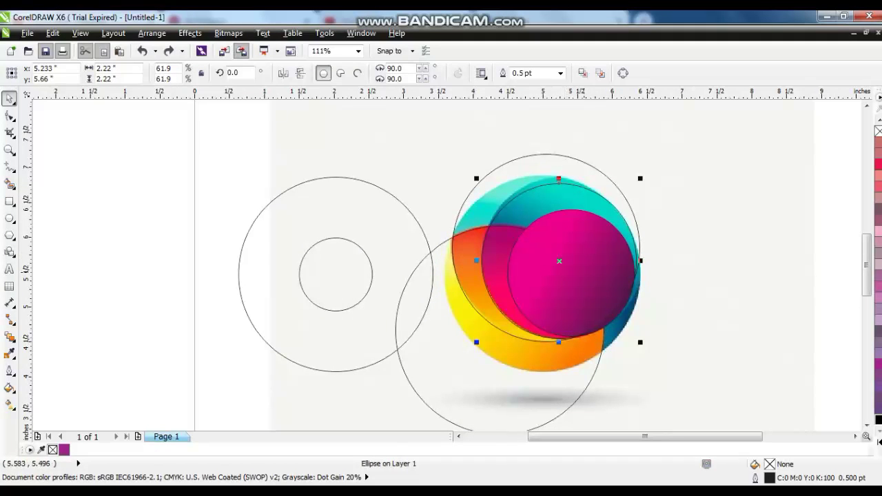
Step: Try again to copy only the fill onto the 2.22 in circle from the smallest circle
click(52, 33)
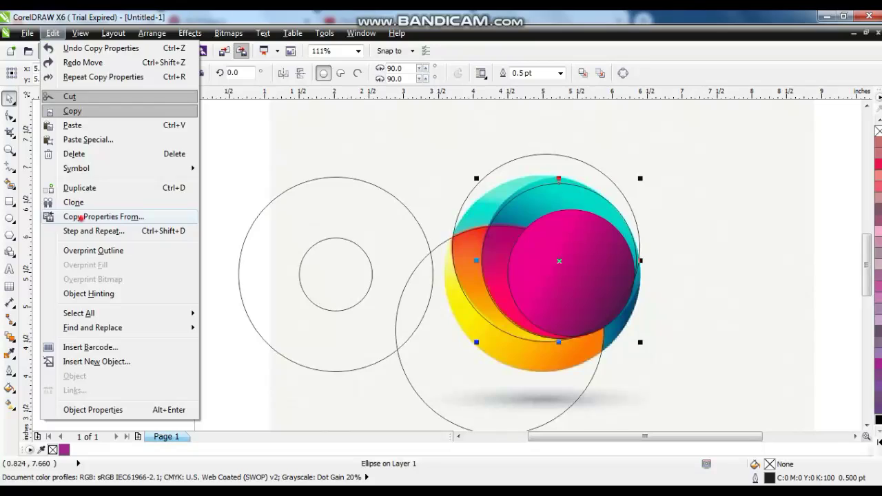
click(80, 218)
click(454, 274)
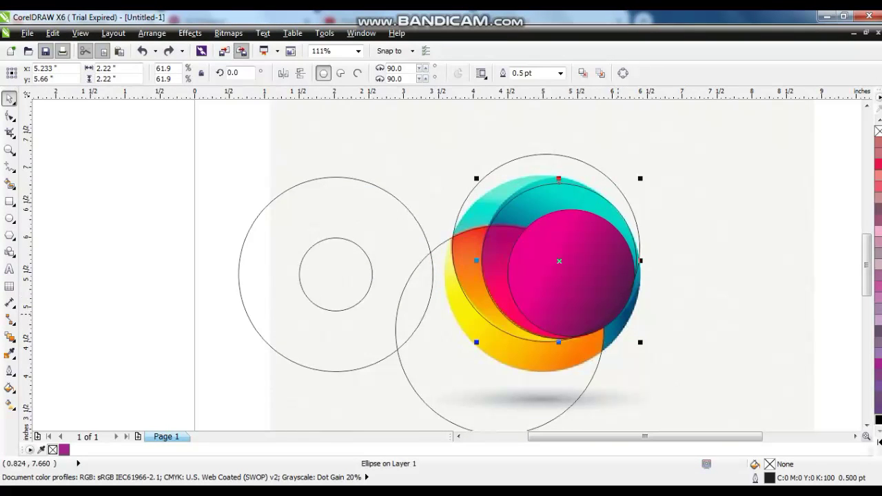
click(615, 310)
click(531, 283)
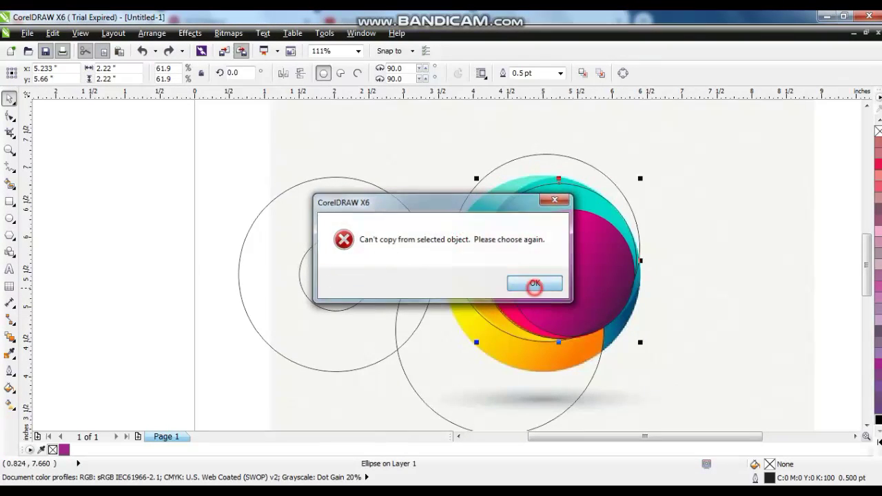
click(691, 243)
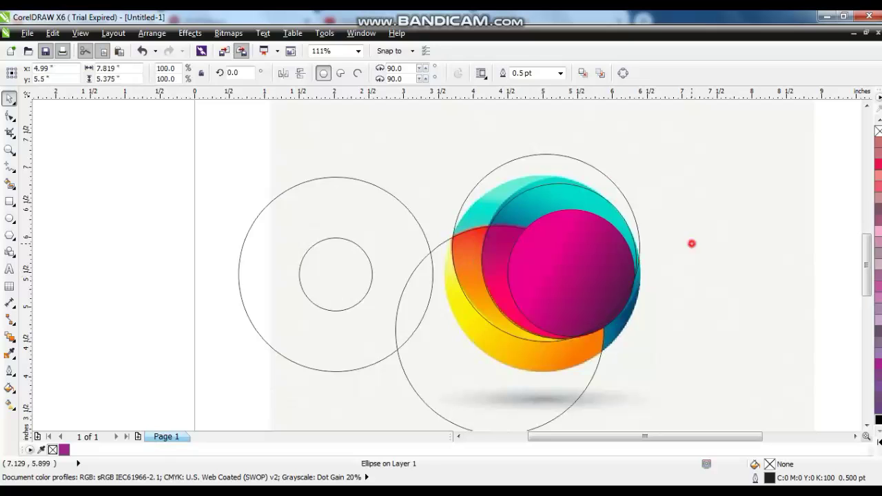
click(577, 183)
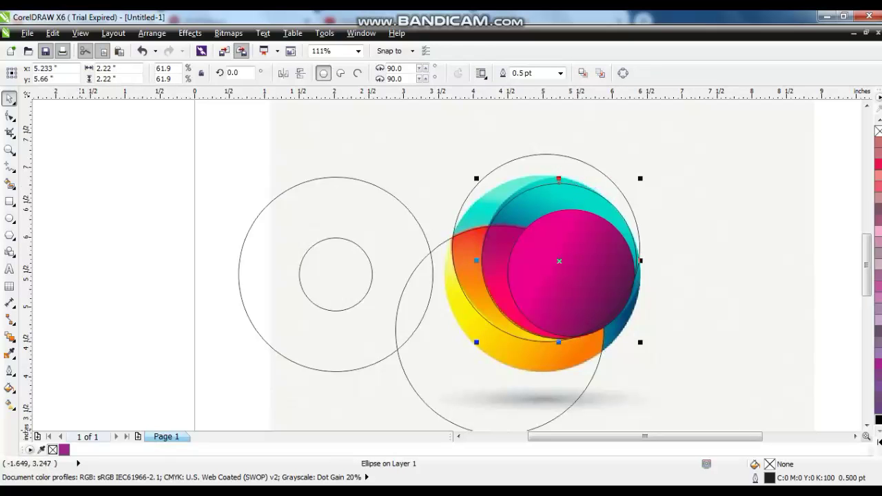
click(585, 283)
click(709, 204)
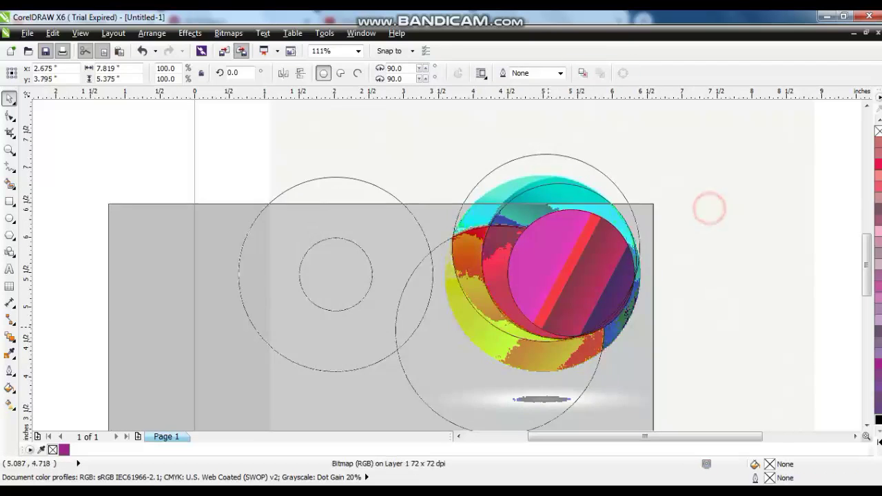
drag(842, 206, 501, 341)
key(Escape)
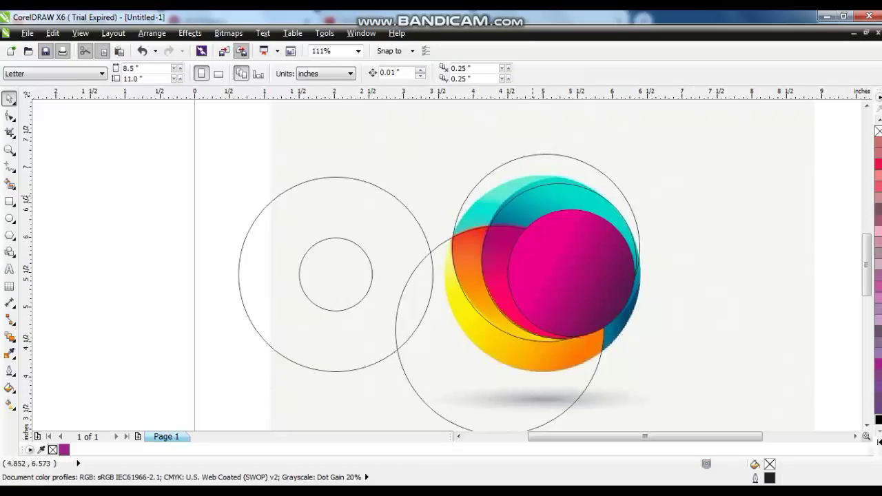
Step: Copy the smallest circle's gradient fill to the 2.22 in circle around it
click(533, 187)
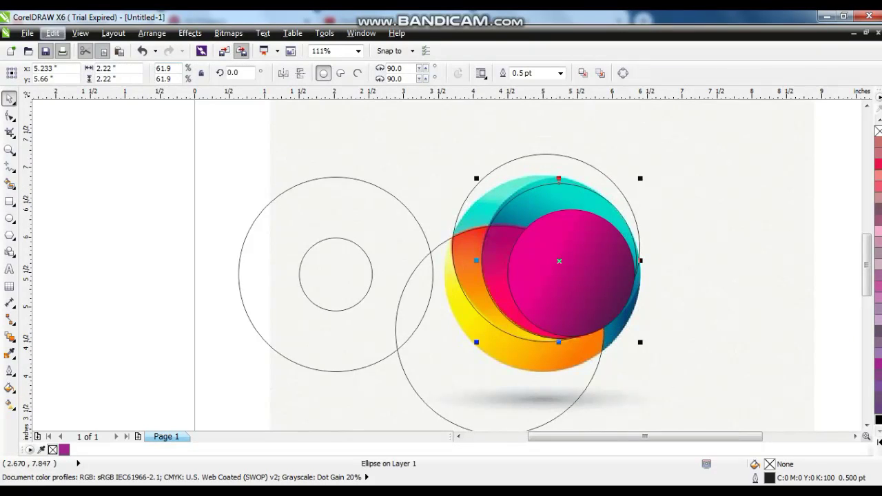
click(52, 33)
click(99, 216)
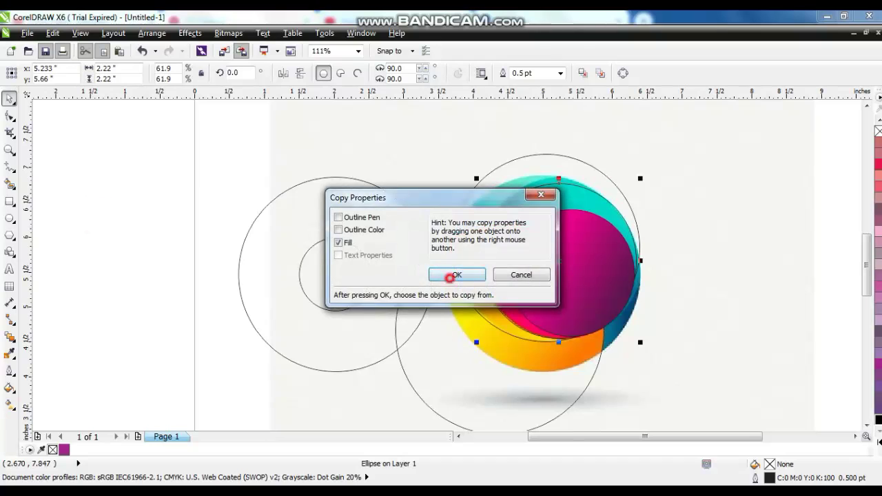
click(452, 273)
click(524, 268)
Step: Redirect the 2.22 in circle's purple-to-magenta gradient to about 282 degrees with 29% edge padding
key(g)
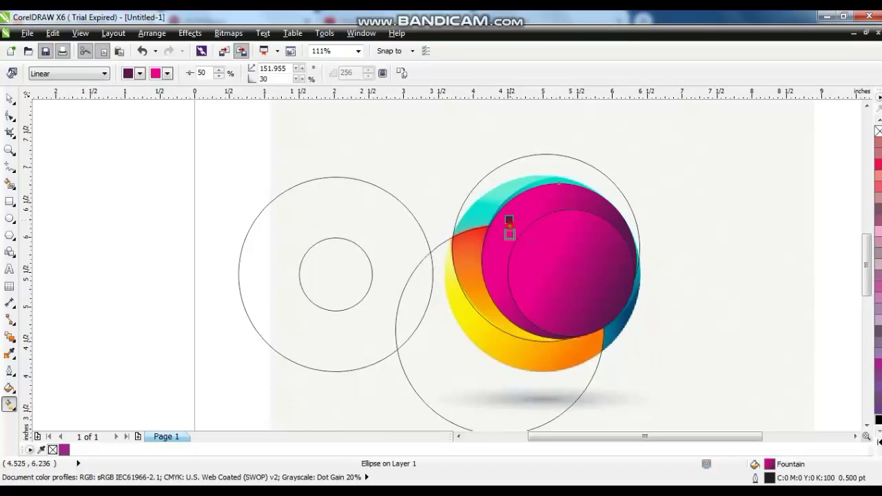
drag(509, 219, 525, 290)
drag(509, 219, 508, 206)
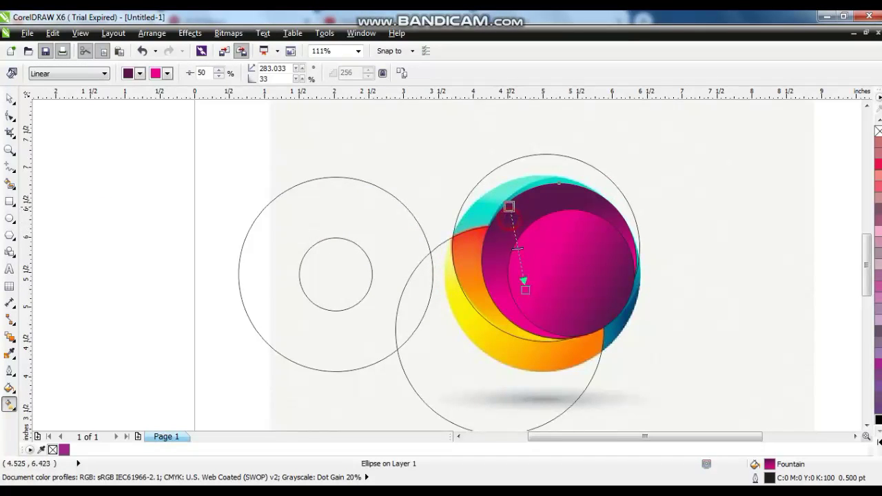
drag(525, 289, 526, 290)
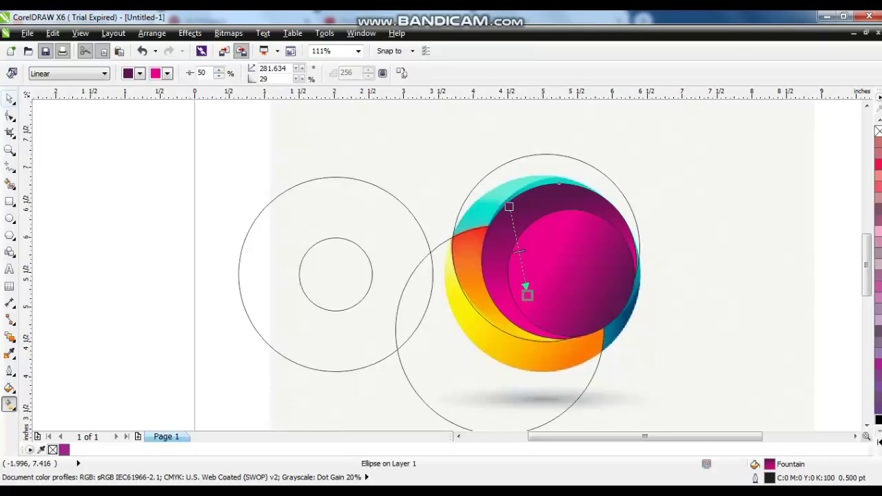
click(9, 98)
Step: Fill the 2.689 in circle with orange and place it behind the two magenta circles
click(455, 224)
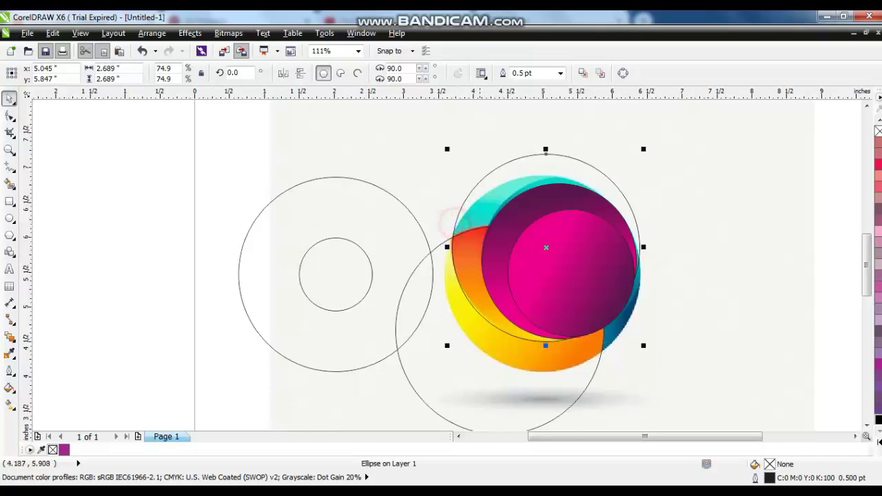
click(877, 437)
click(843, 330)
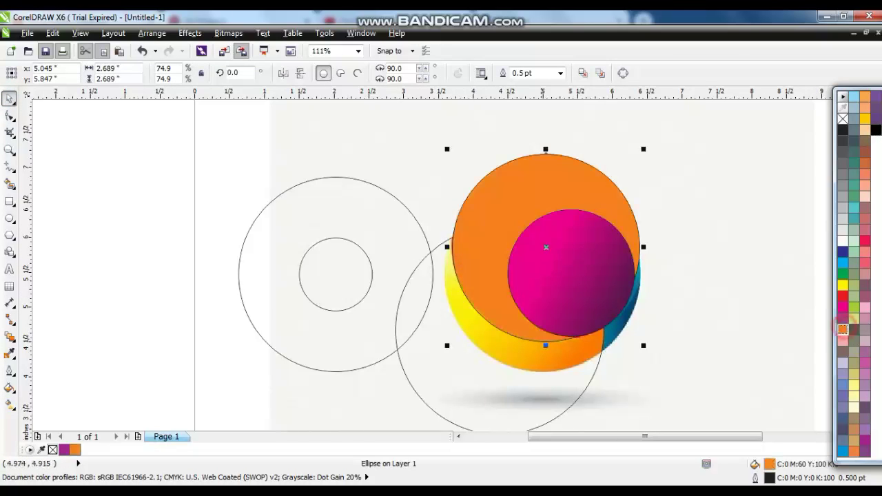
key(ctrl+Page_Down)
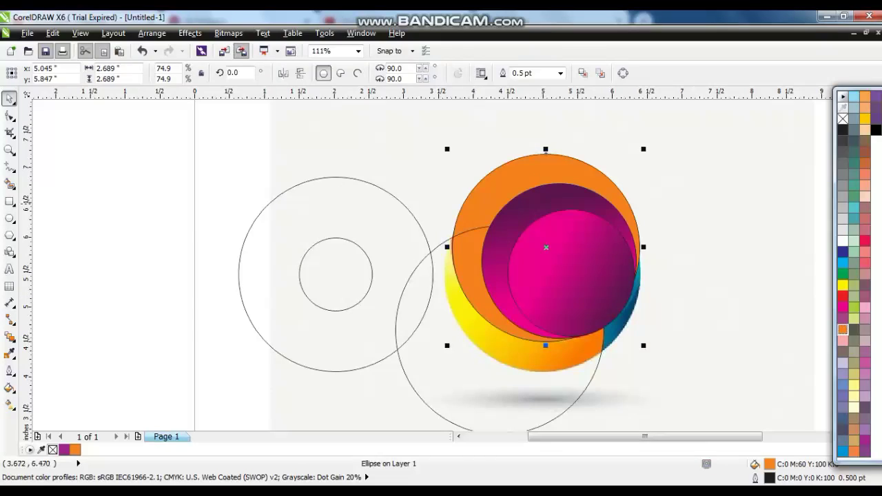
Step: Apply a linear fountain fill from orange to yellow to the 2.689 in circle, angled about 303 degrees with 38% edge padding
key(g)
drag(483, 208, 511, 295)
drag(878, 297, 511, 295)
drag(511, 295, 518, 301)
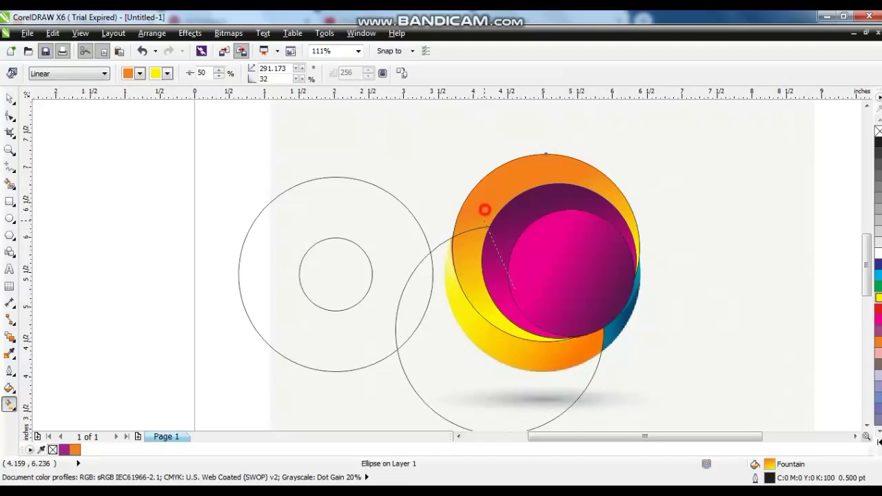
drag(483, 208, 476, 235)
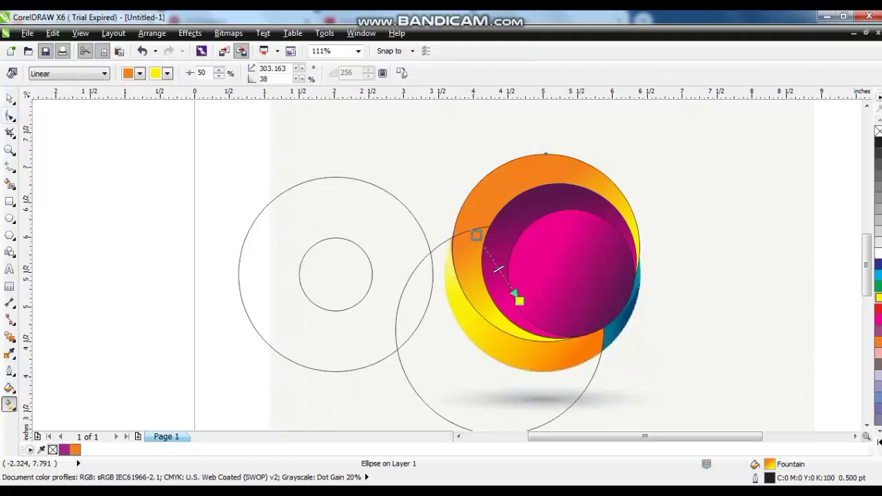
click(10, 98)
click(132, 179)
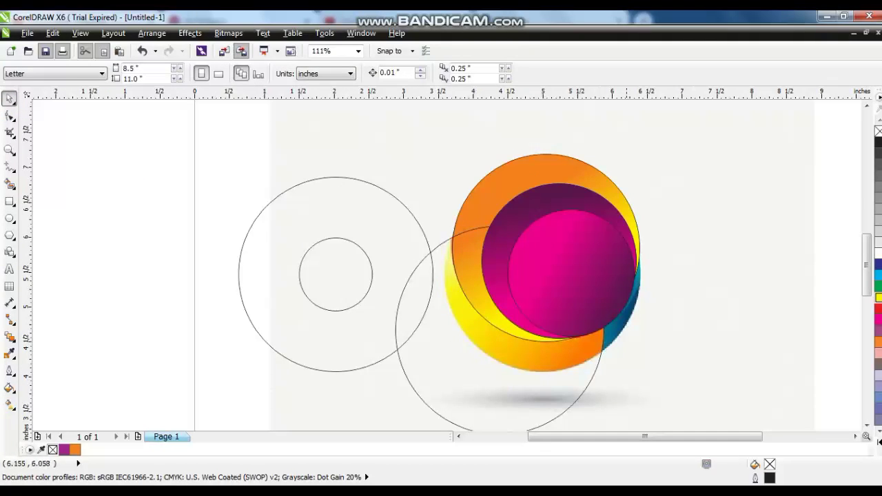
Step: Remove the outlines from the two magenta circles and the orange-yellow circle
click(748, 154)
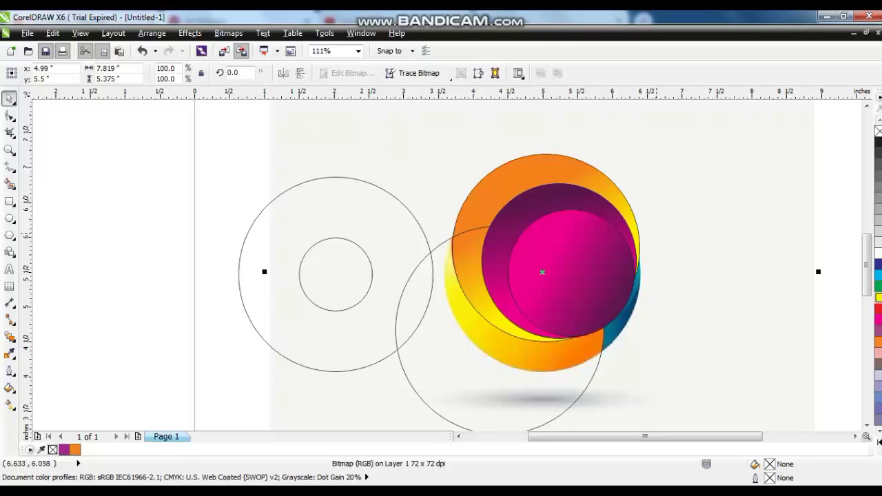
key(Escape)
click(571, 208)
shift+click(550, 198)
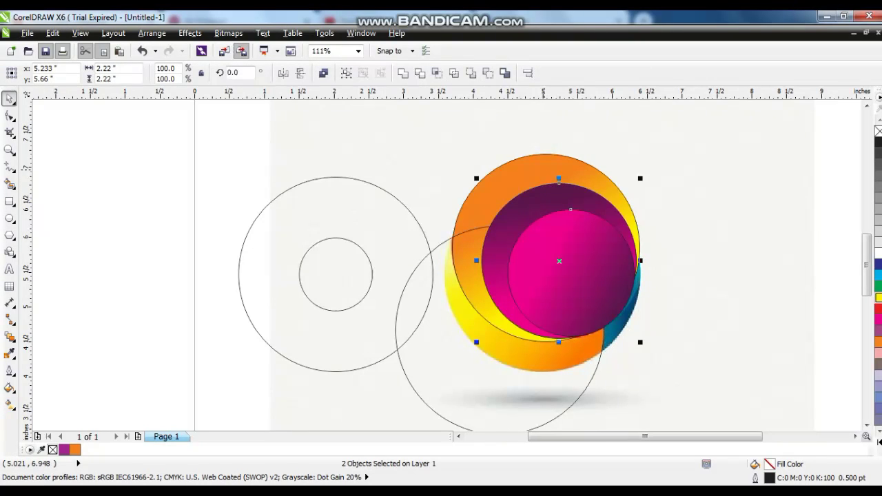
shift+click(544, 169)
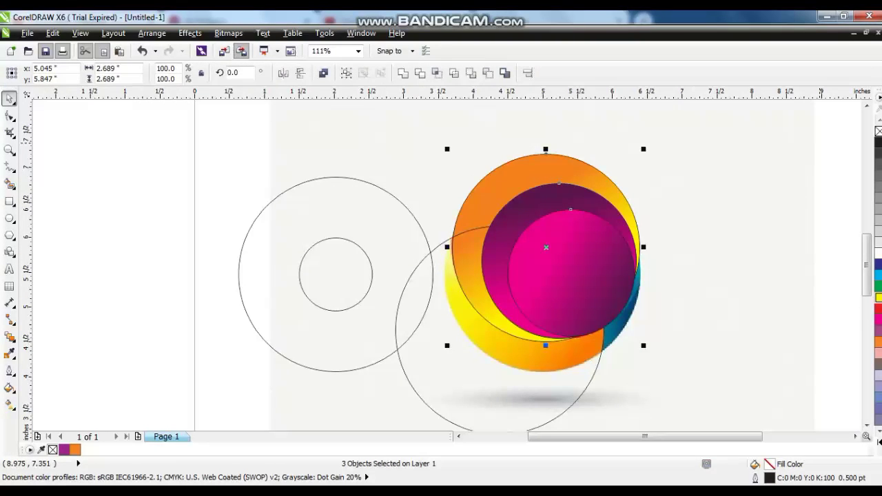
right_click(877, 131)
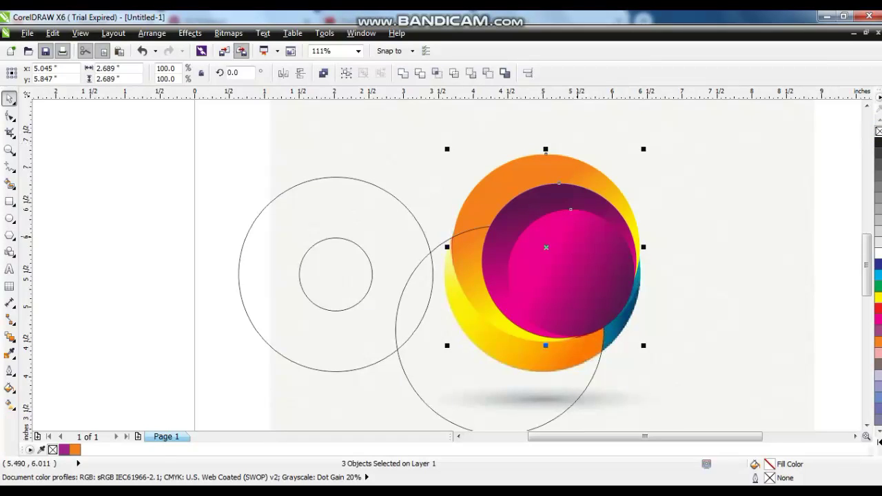
Step: PowerClip the three gradient circles inside the 2.989 in circle and select that circle
right_click(576, 236)
key(Escape)
key(Escape)
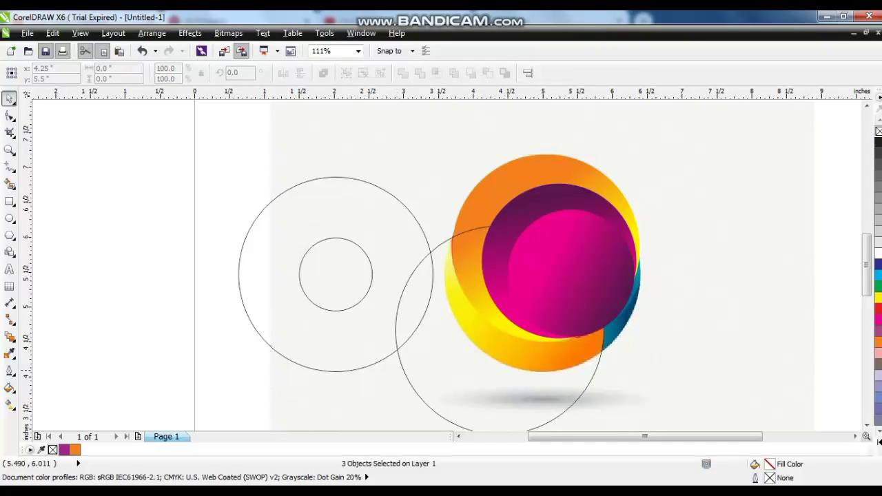
click(403, 374)
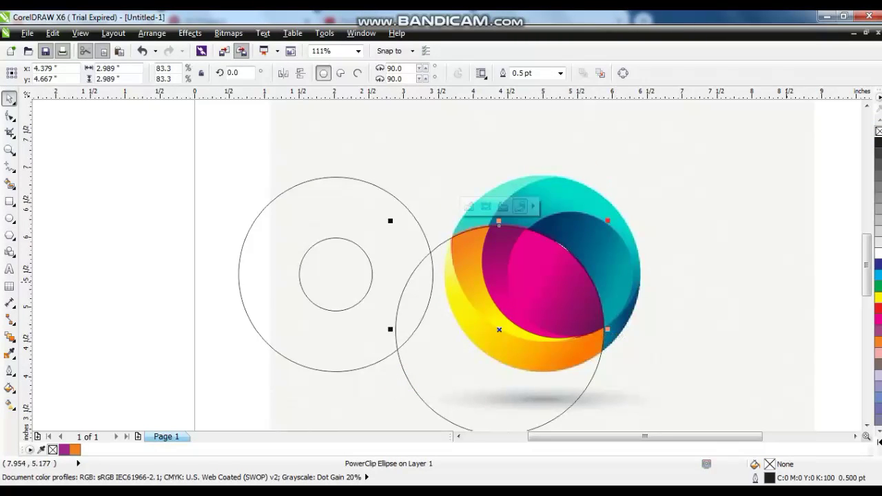
Step: Apply a linear fountain fill from orange to yellow to the 2.989 in PowerClip circle, about 151 degrees with 36% edge padding
right_click(877, 131)
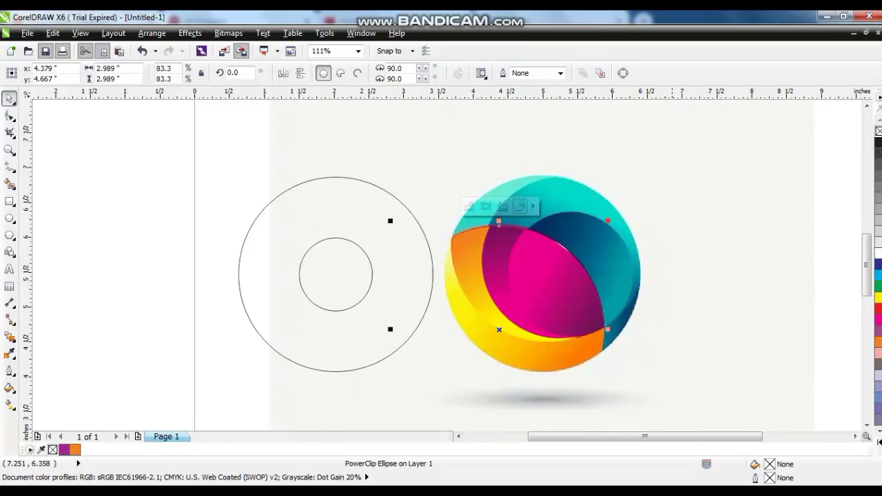
key(ctrl+z)
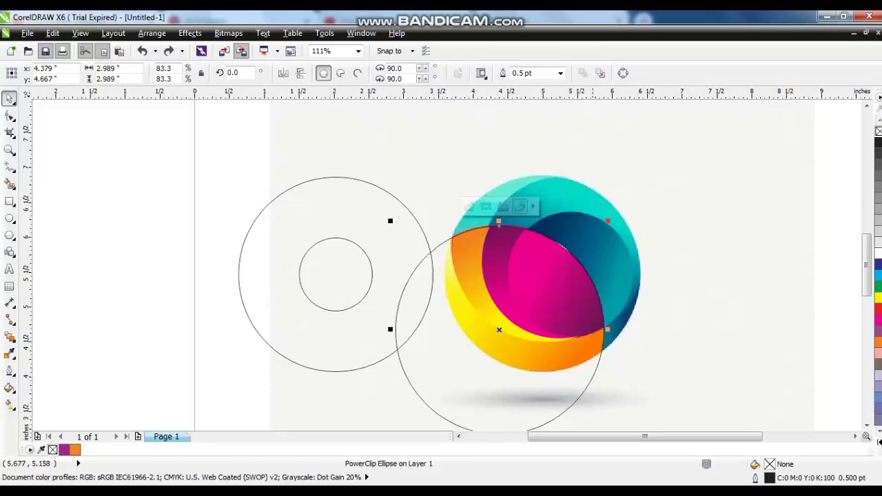
click(75, 449)
key(g)
drag(465, 338, 587, 383)
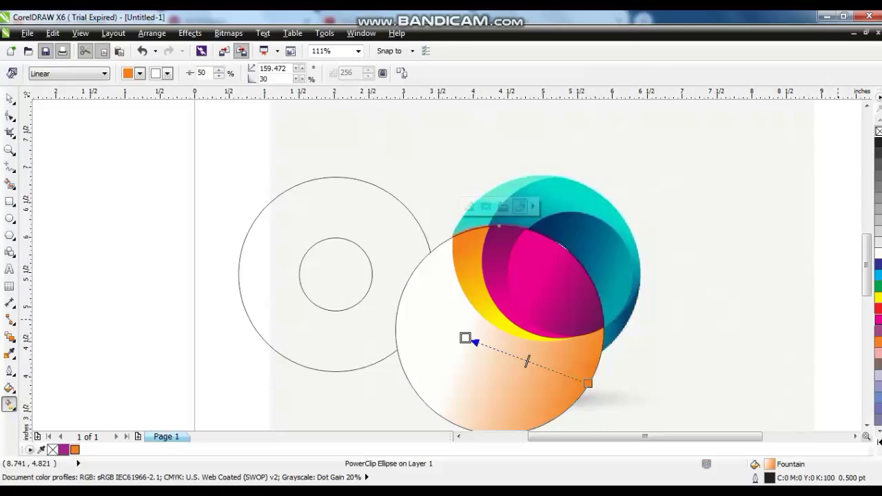
drag(878, 296, 465, 336)
drag(587, 383, 527, 353)
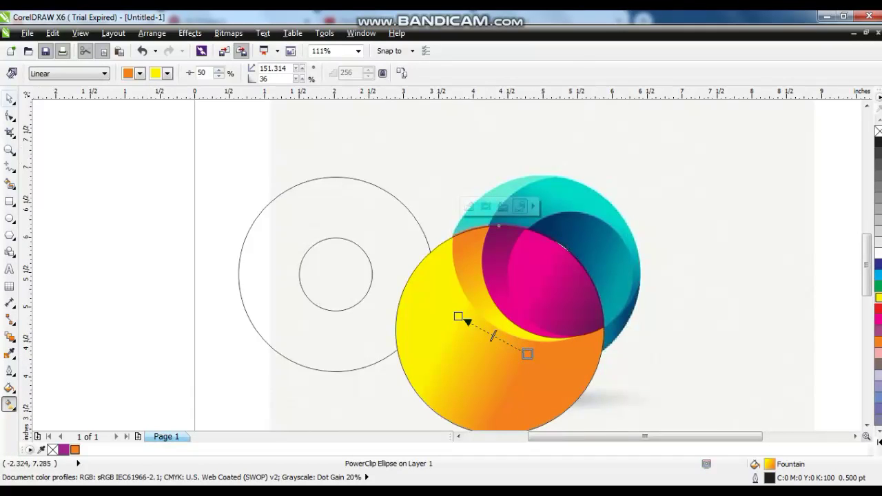
Step: Remove the 2.989 in PowerClip circle's outline and move it horizontally over the empty ring outline to x 1.419 in
key(space)
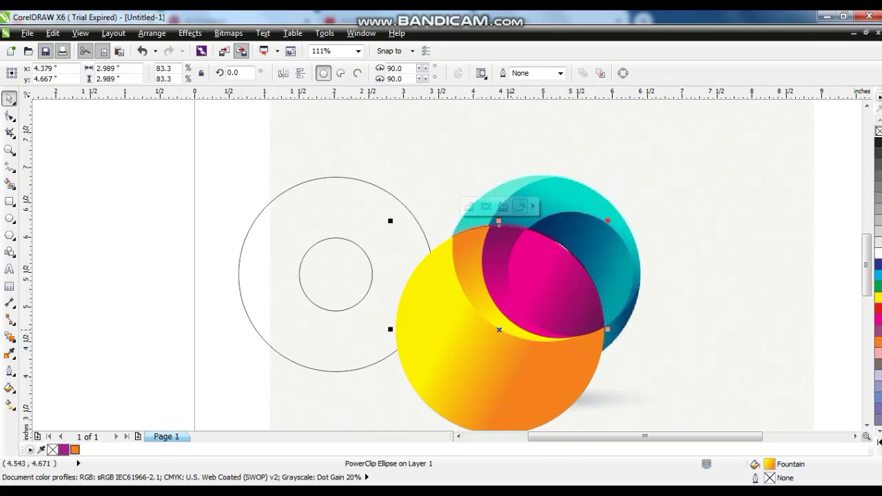
drag(511, 329, 309, 330)
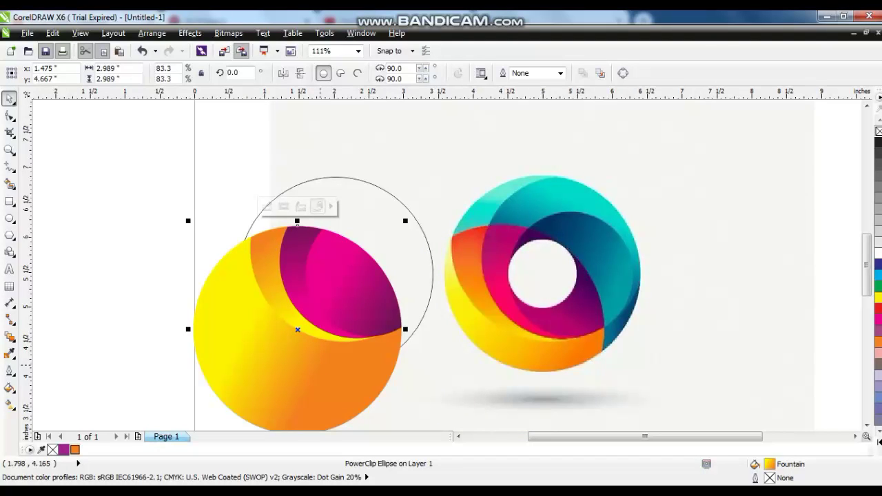
drag(320, 364, 316, 364)
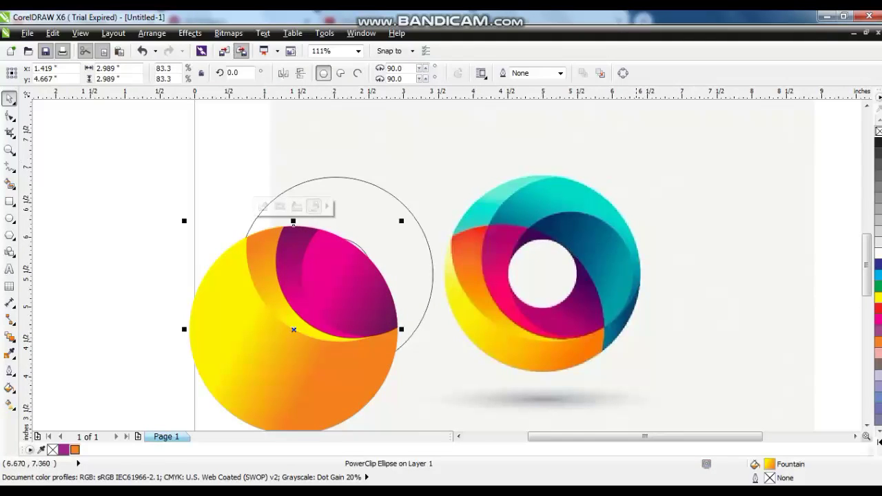
Step: PowerClip the filled 2.989 in circle inside the 2.79 in ring outline
right_click(364, 287)
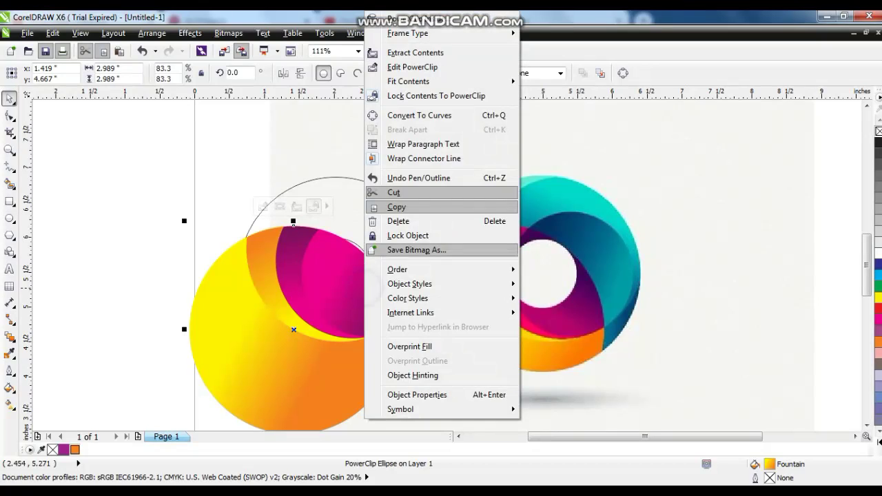
key(Escape)
click(374, 185)
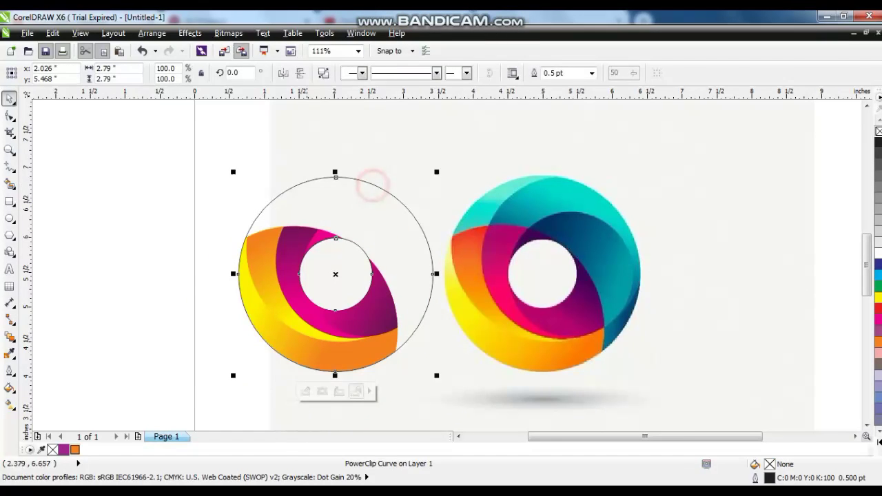
click(158, 208)
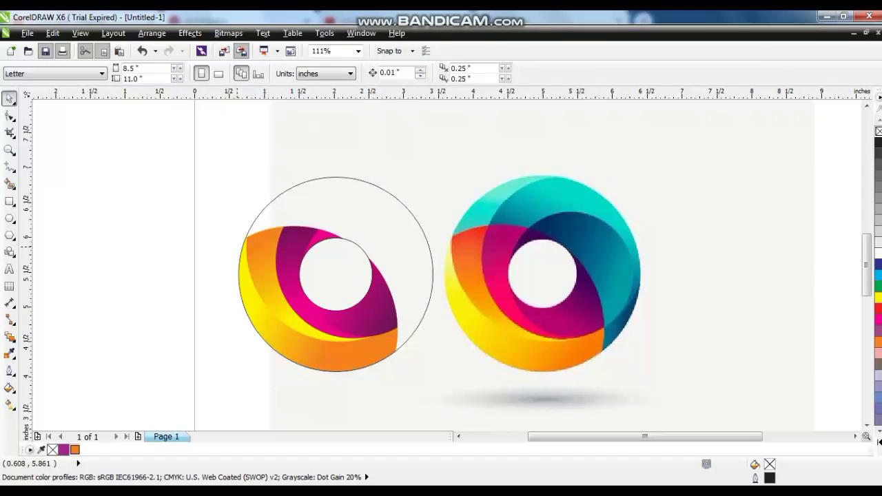
Step: Edit the ring's PowerClip contents, enlarge the orange-yellow circle to 3.026 in, and finish editing
right_click(264, 267)
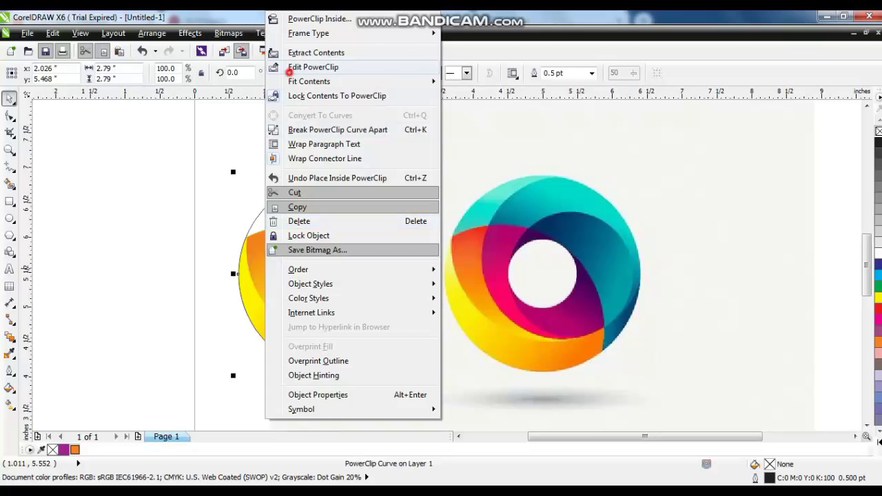
click(290, 67)
click(302, 286)
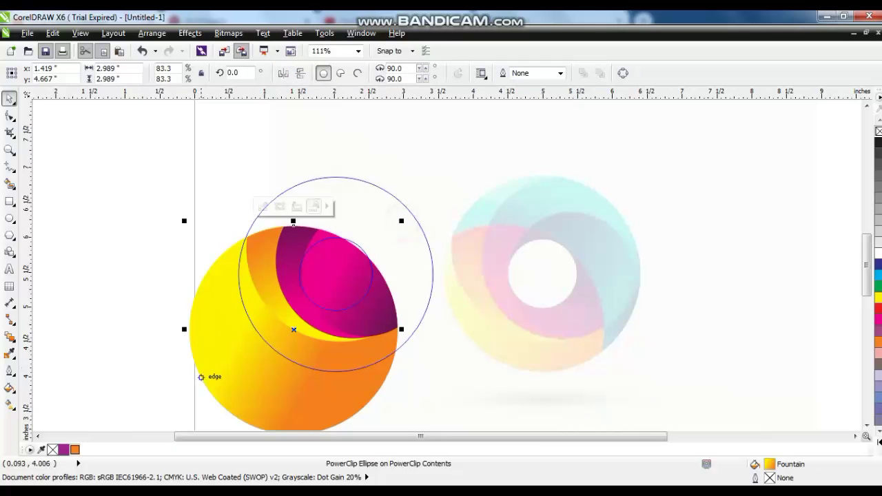
drag(294, 221, 294, 220)
right_click(294, 221)
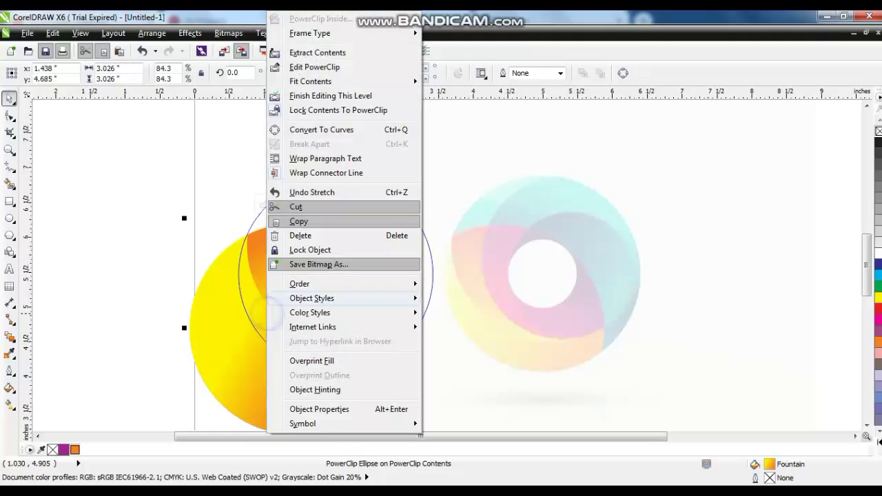
click(305, 95)
click(138, 224)
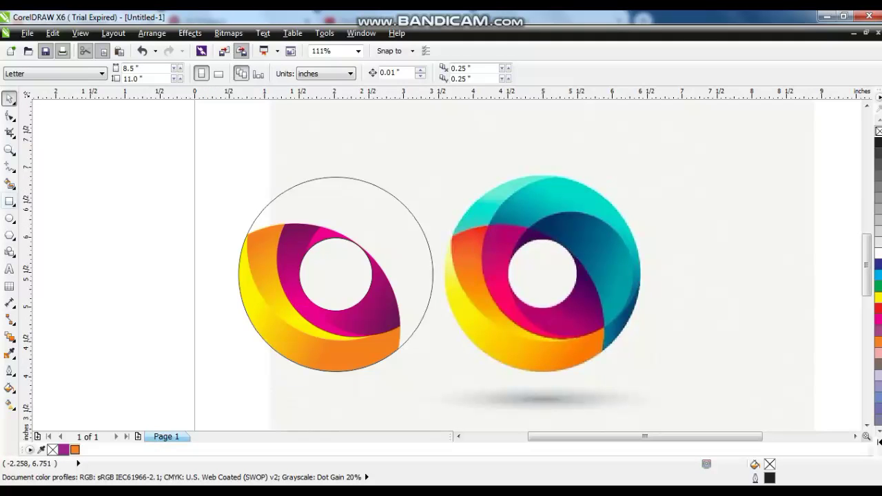
Step: Draw a circle about 2.398 in across and place it over the reference's large teal swirl at x 5.349, y 5.711 in
click(9, 218)
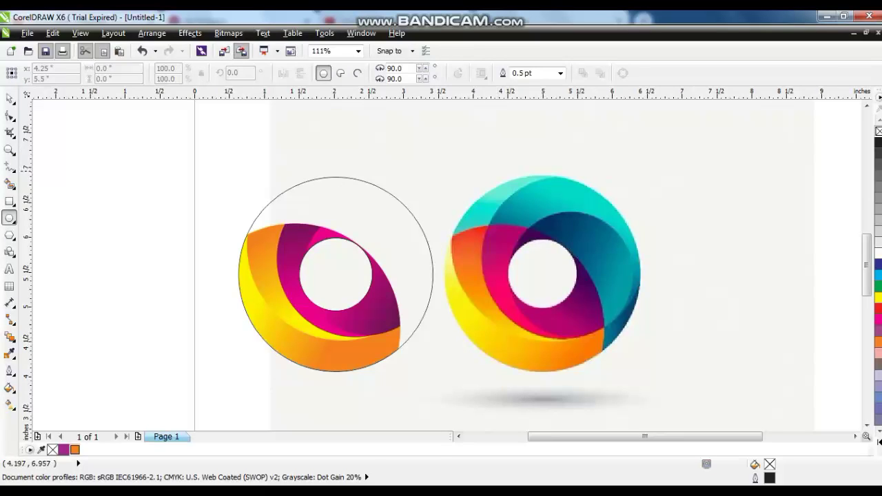
drag(487, 164, 664, 340)
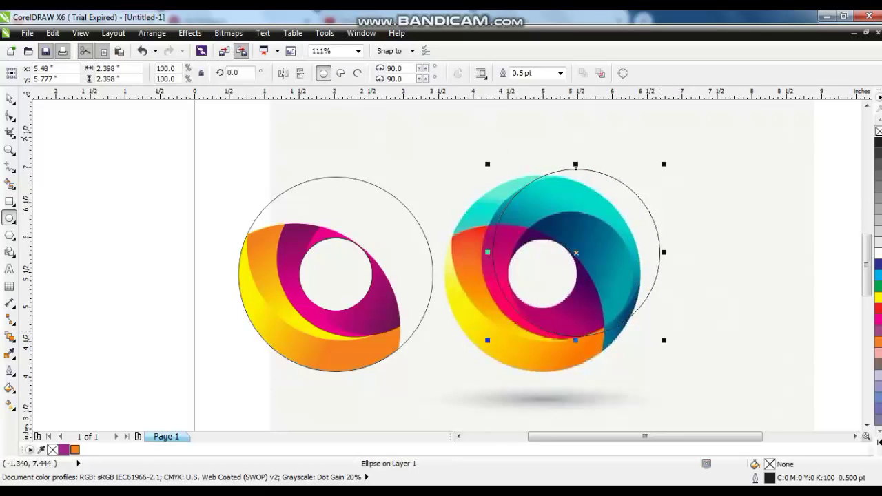
click(9, 99)
drag(575, 253, 567, 257)
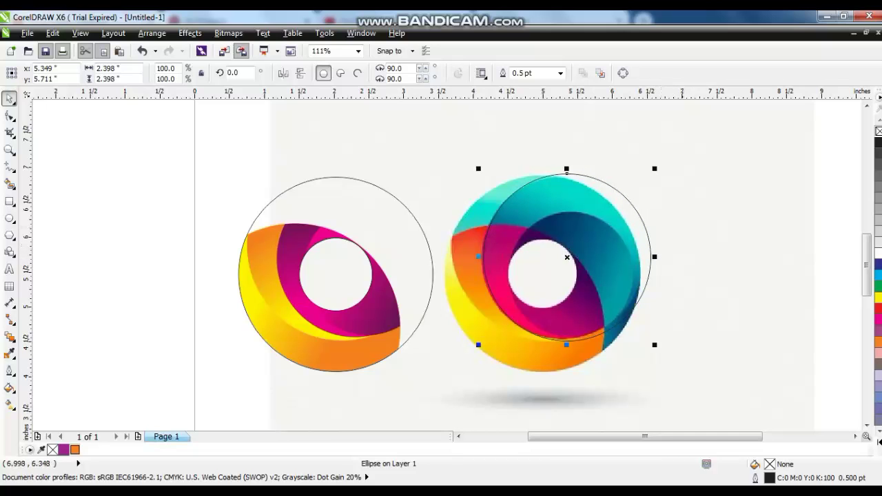
Step: Create a smaller concentric copy of the 2.398 in circle and fit it to the reference's inner dark blue swirl, about 1.815 in across
click(653, 169)
drag(653, 169, 631, 192)
drag(567, 257, 567, 275)
drag(631, 210, 635, 204)
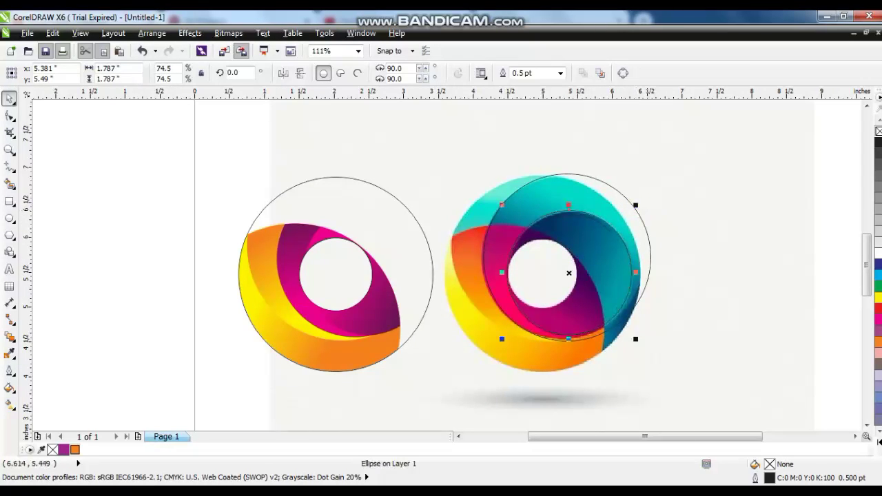
drag(635, 339, 637, 341)
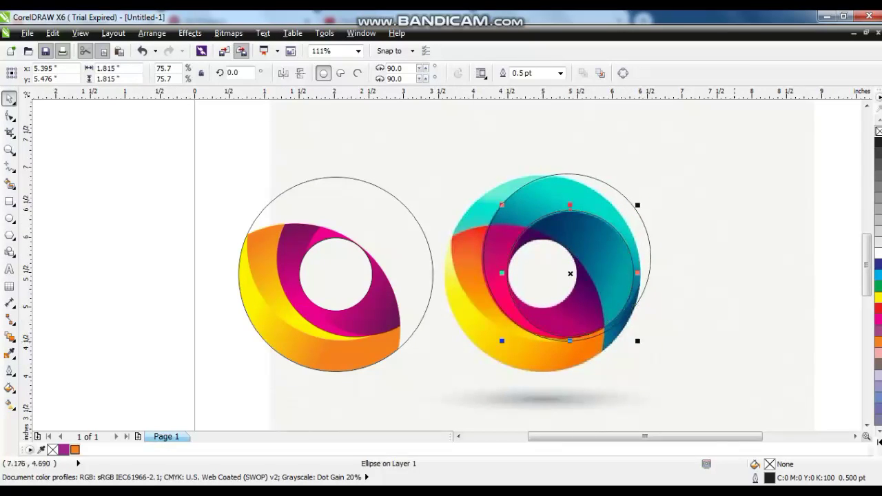
Step: Apply a linear fountain fill to the 1.815 in circle, running diagonally from black at its upper left to teal at its lower right
click(876, 439)
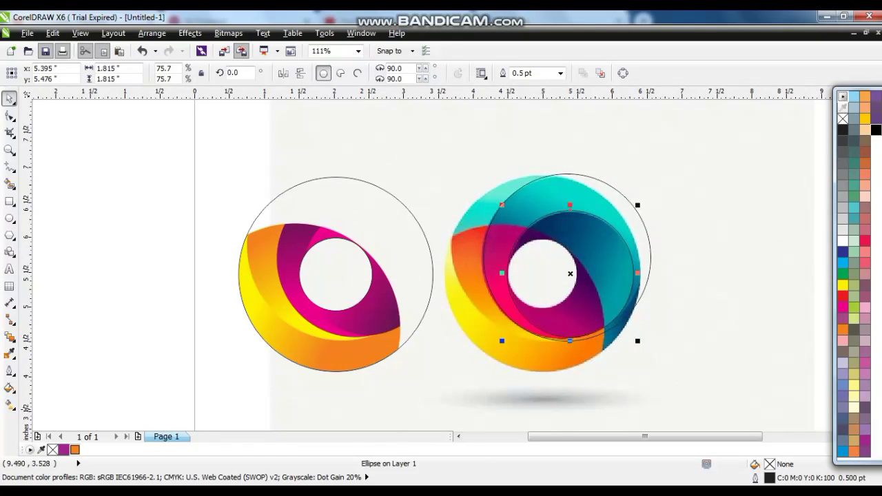
click(875, 130)
key(g)
drag(544, 206, 576, 265)
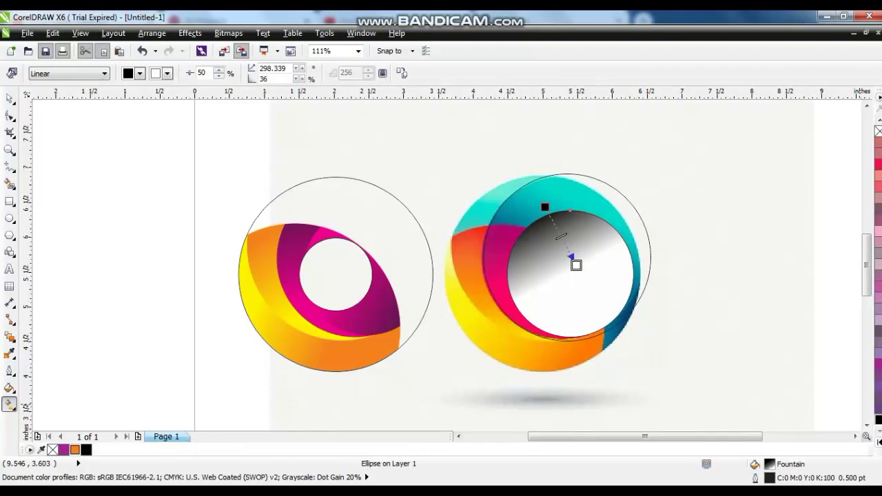
click(876, 442)
drag(853, 207, 597, 276)
drag(544, 206, 529, 180)
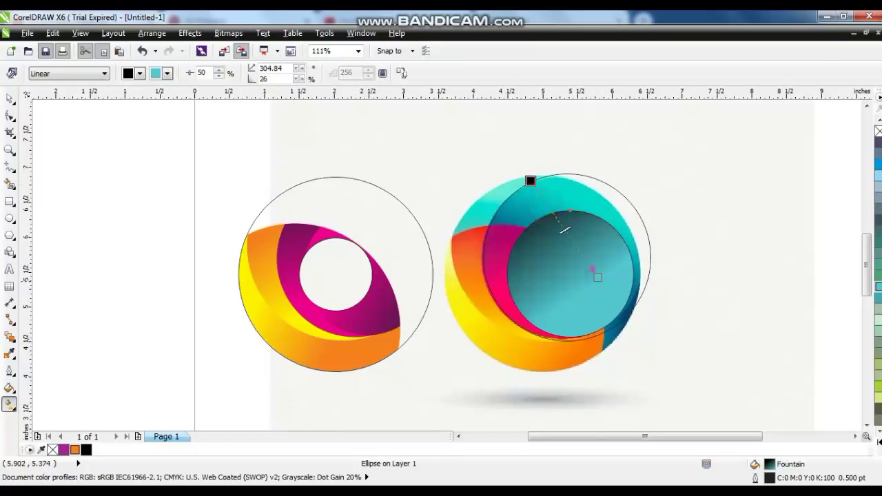
drag(597, 277, 610, 292)
drag(529, 180, 532, 193)
key(space)
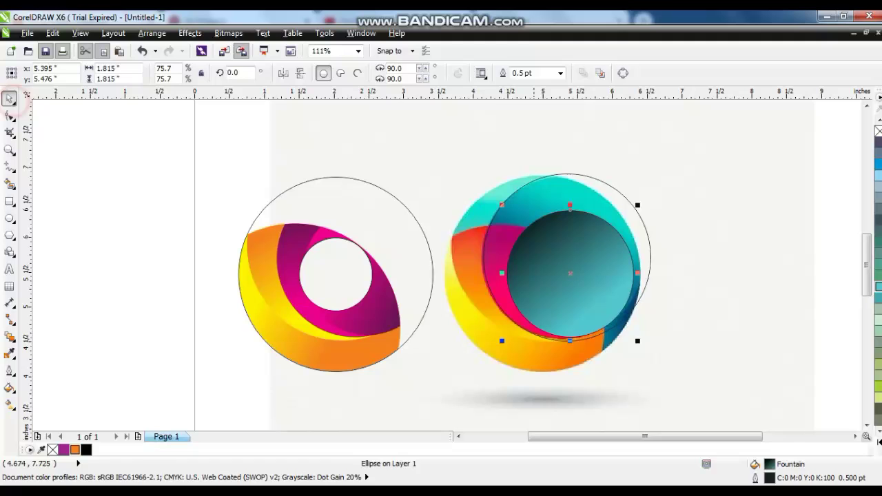
Step: Apply a linear fountain fill from black to teal to the 2.398 in circle, about 133 degrees with 23% edge padding
click(533, 115)
click(586, 173)
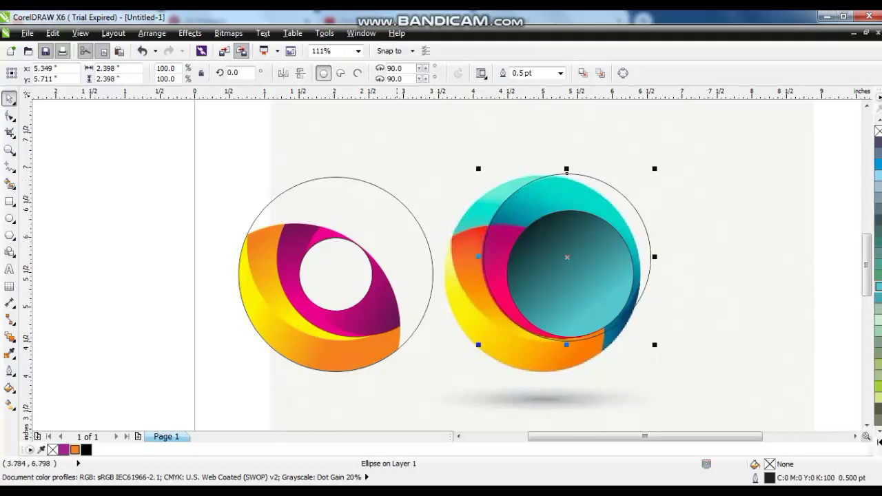
click(86, 449)
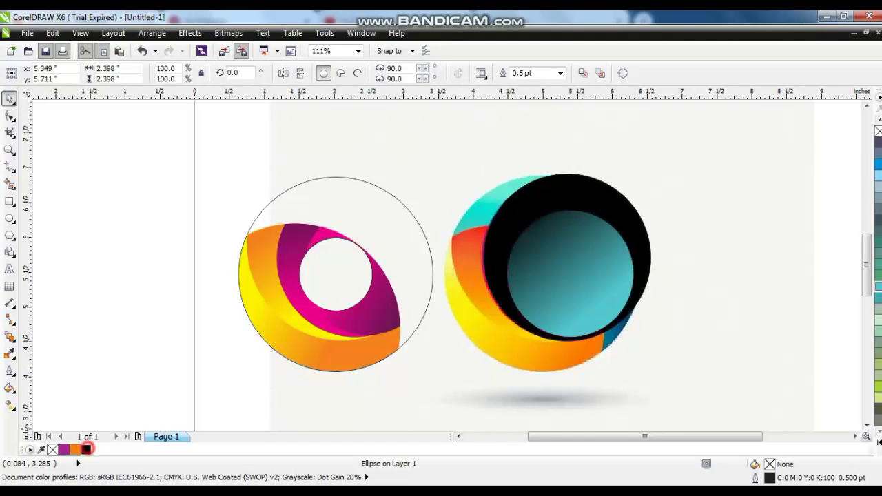
key(space)
drag(562, 211, 632, 284)
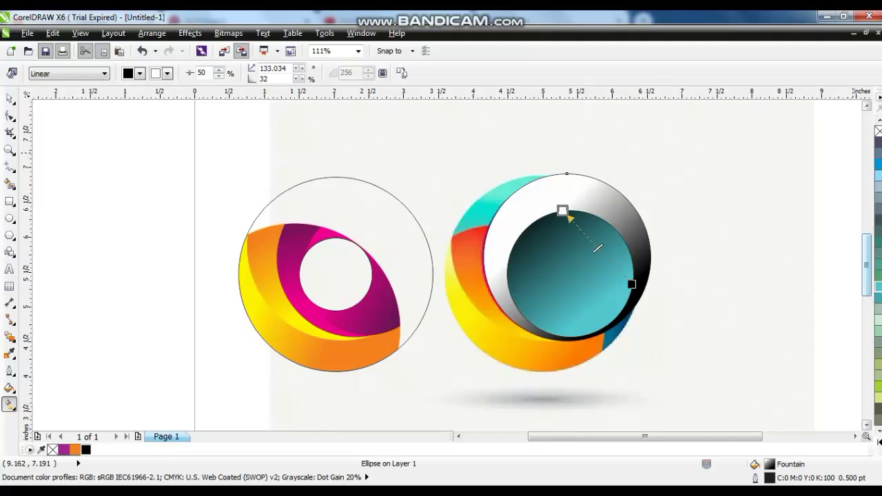
click(877, 286)
key(ctrl+z)
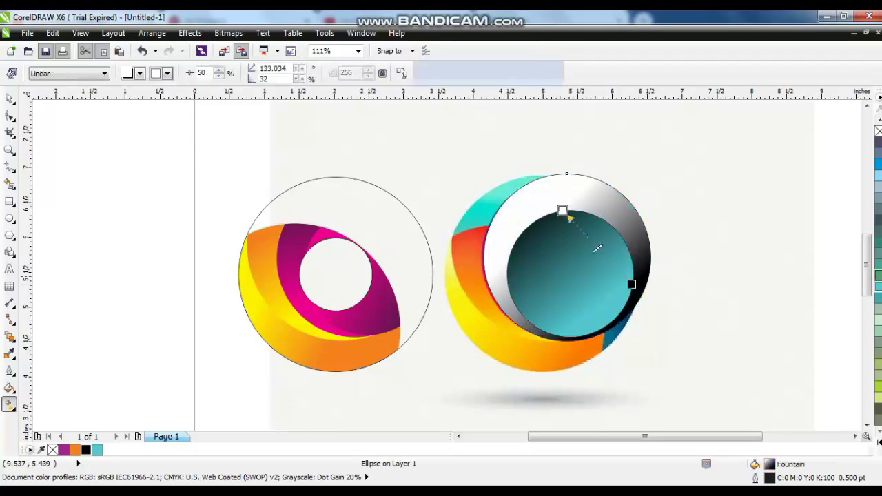
drag(877, 286, 544, 188)
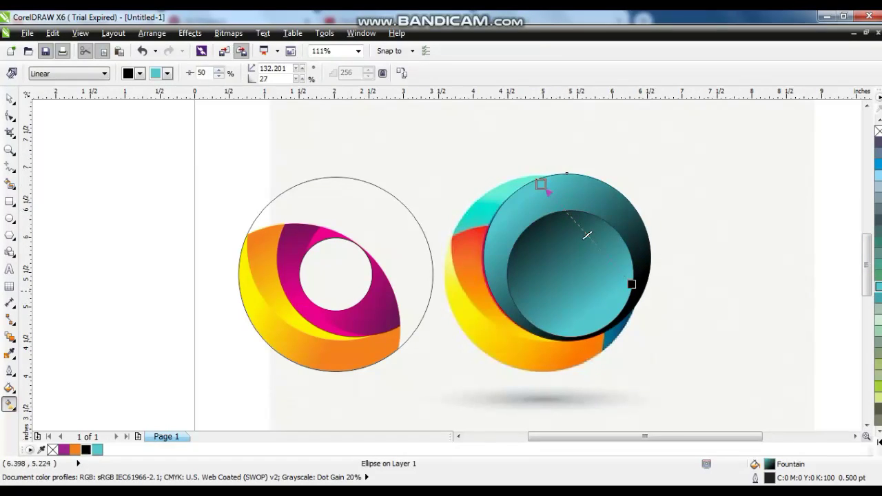
drag(631, 284, 650, 300)
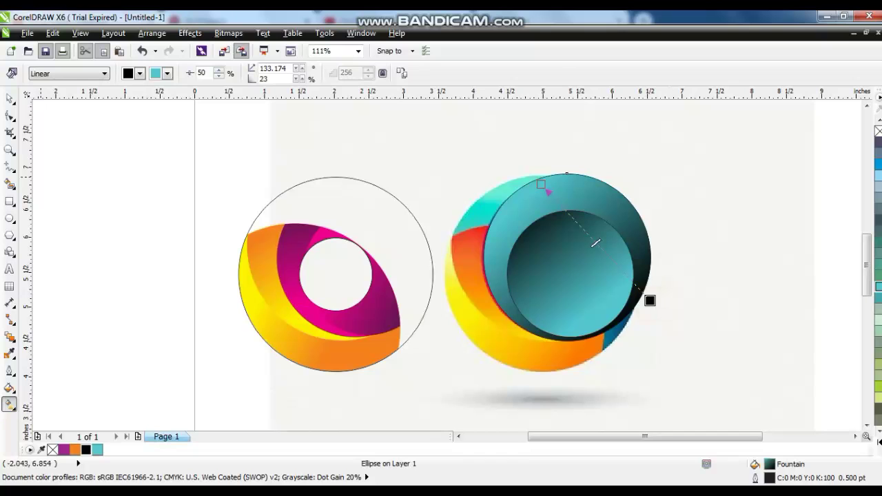
click(9, 99)
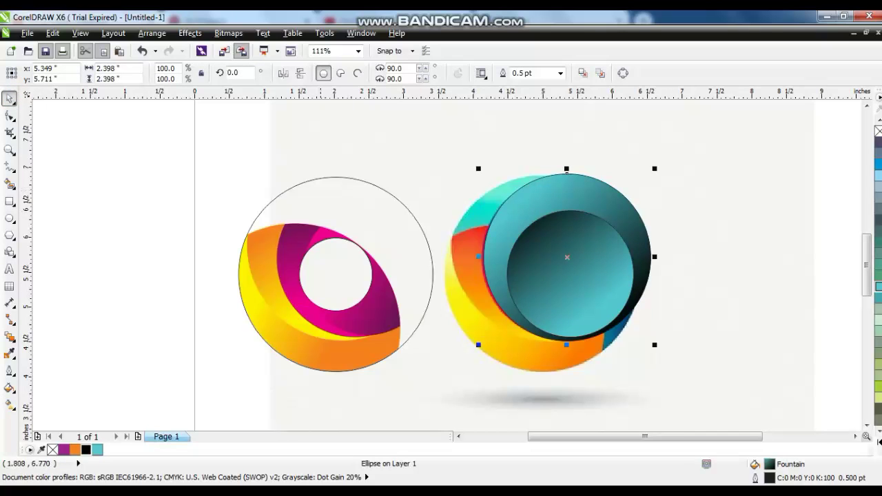
Step: Fill the ring with solid teal, and move both teal gradient circles horizontally over it to x 2.379 in without outlines
click(321, 177)
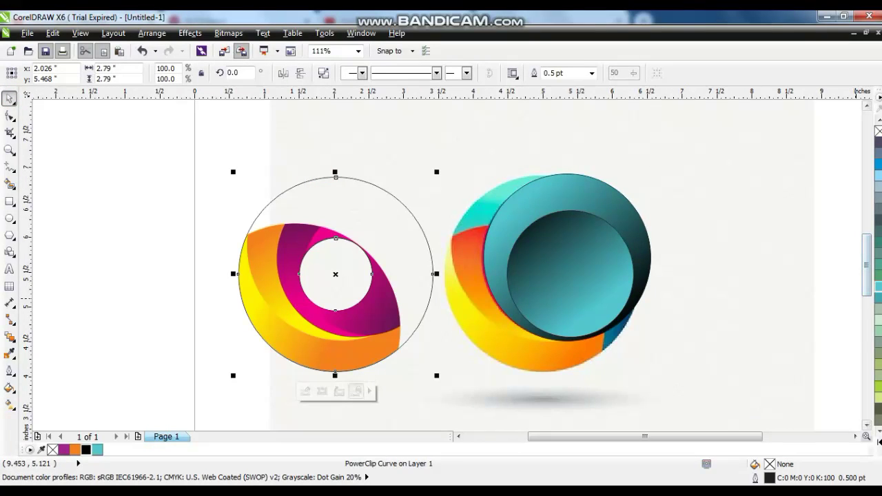
click(877, 287)
click(591, 194)
shift+click(587, 196)
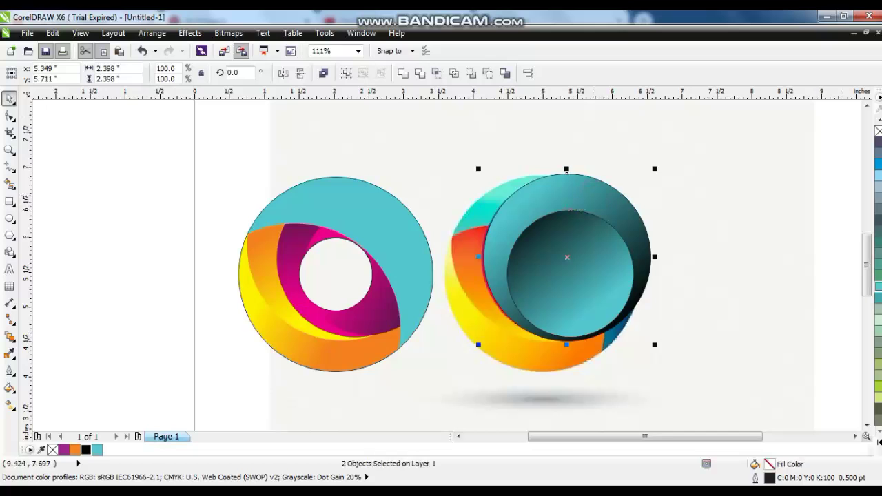
drag(555, 285, 348, 285)
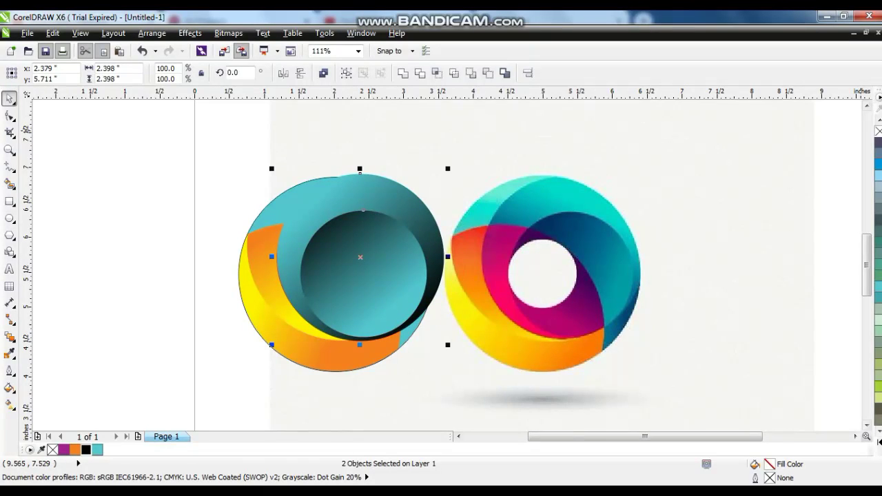
Step: PowerClip the two teal gradient circles inside the 2.79 in ring
right_click(309, 243)
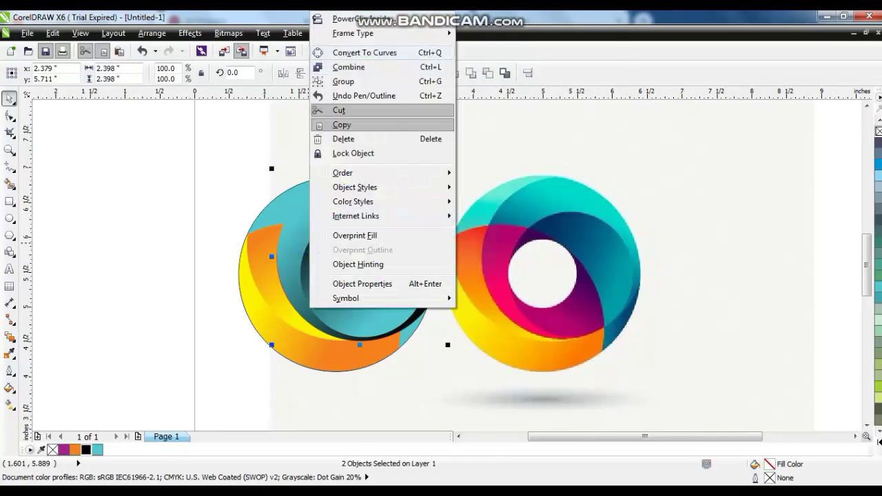
click(343, 17)
click(250, 244)
Step: Edit the ring's PowerClip contents, send the two teal circles behind the orange and magenta shapes, and finish editing
right_click(252, 243)
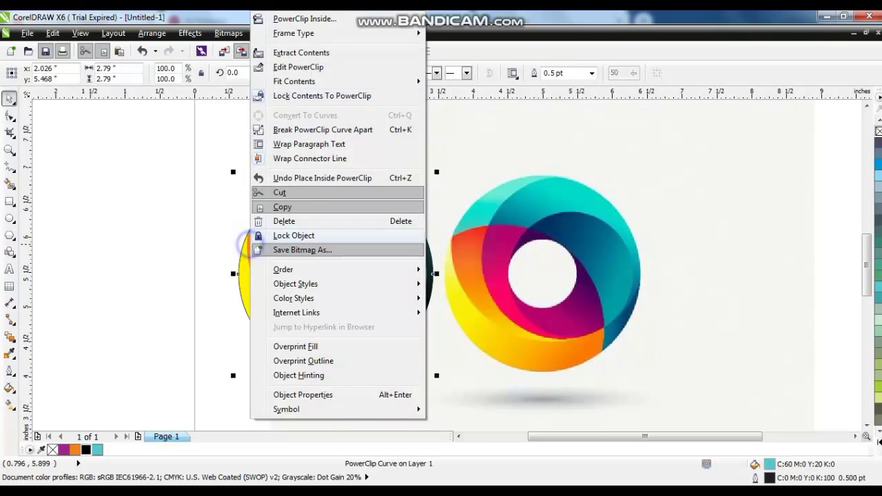
click(296, 69)
click(401, 241)
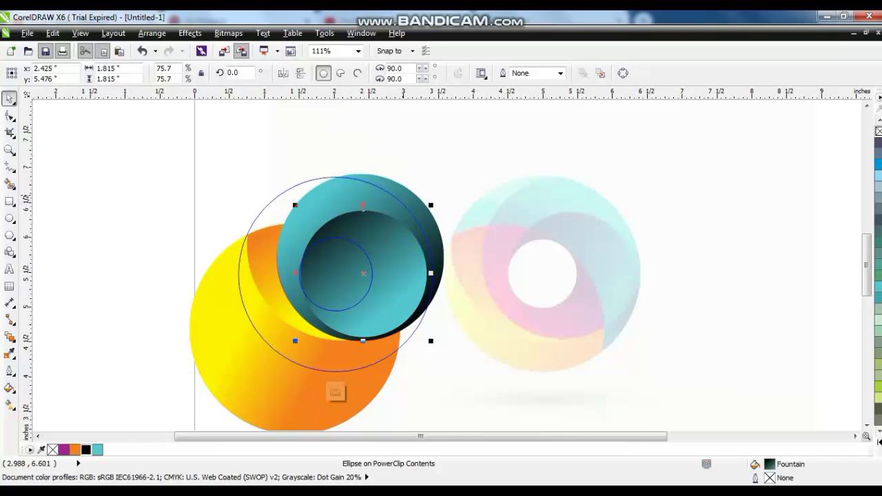
shift+click(404, 185)
key(ctrl+Page_Down)
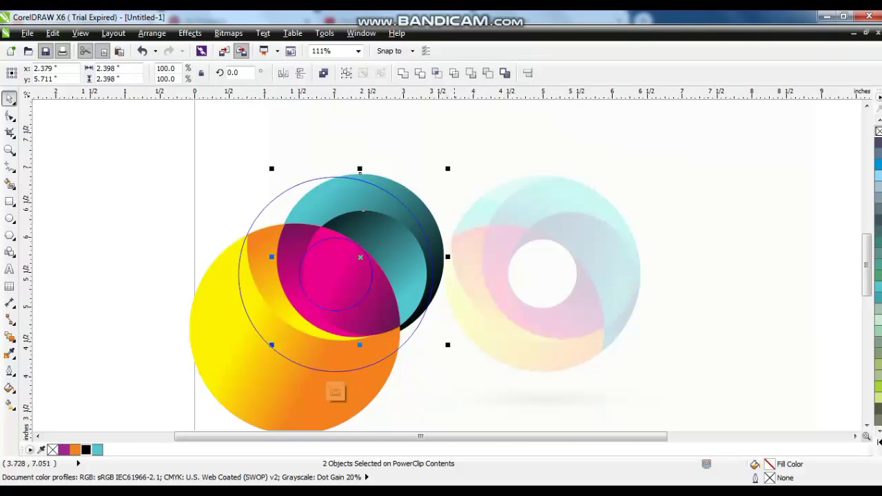
right_click(374, 201)
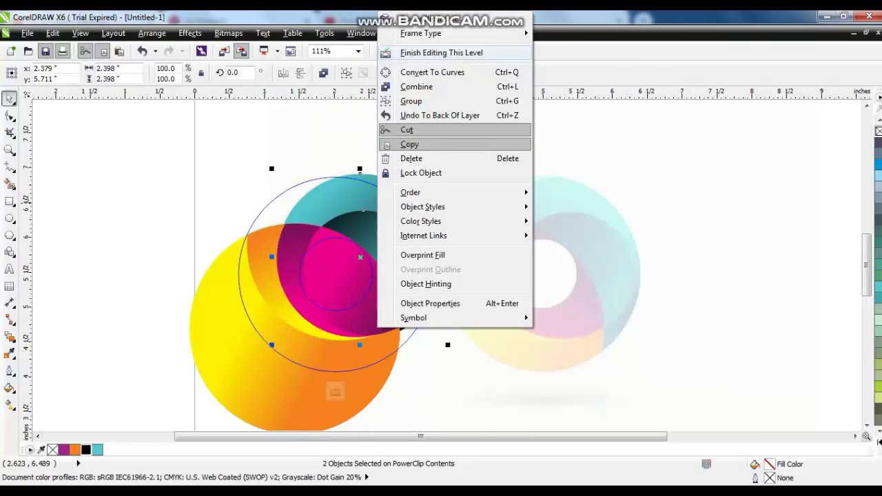
click(420, 52)
click(158, 218)
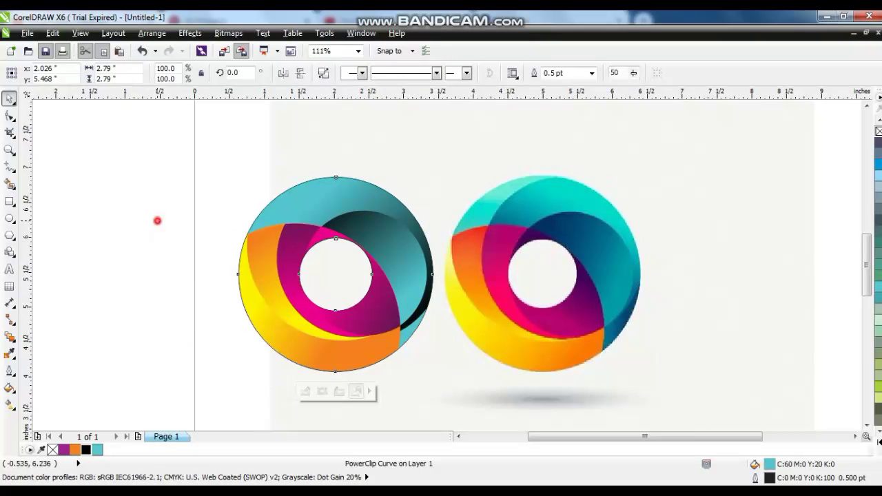
Step: Apply a linear fountain fill from black to teal to the ring itself, about 61.5 degrees with 33% edge padding
click(282, 202)
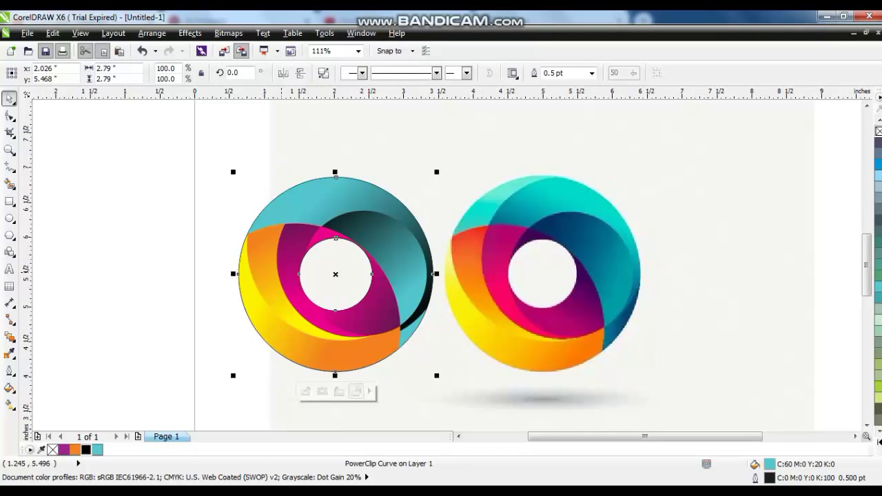
click(85, 450)
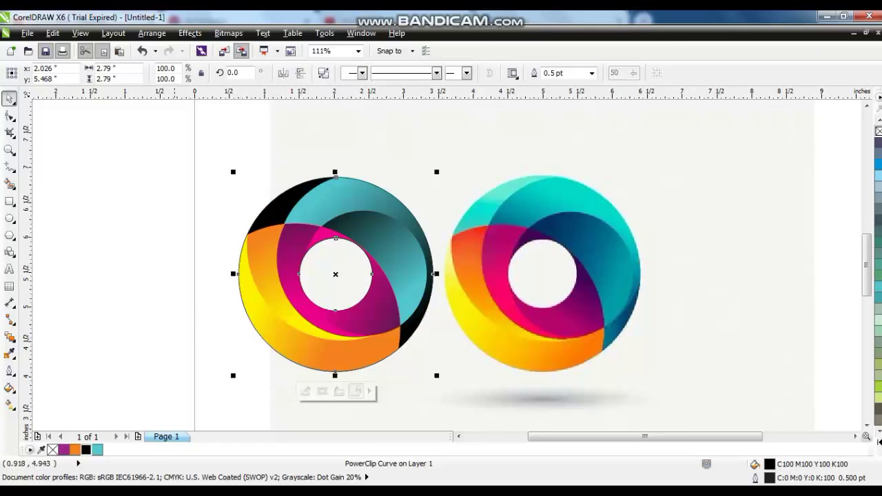
key(g)
drag(257, 292, 310, 174)
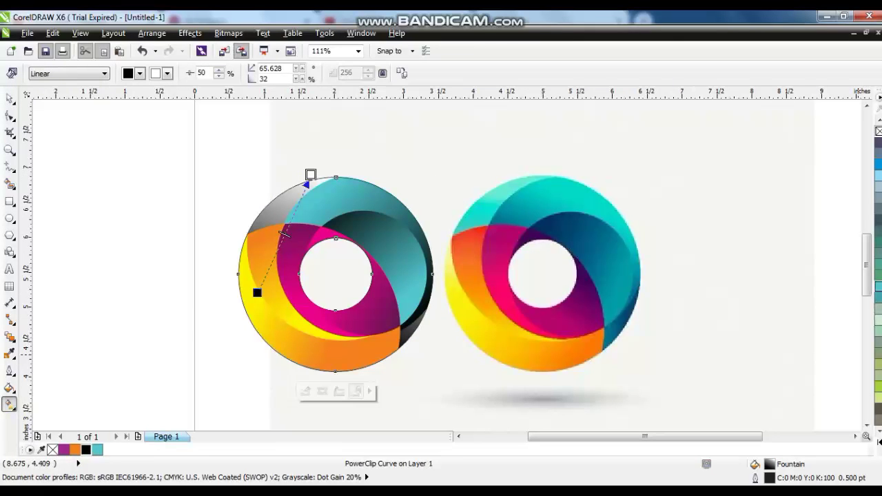
click(878, 285)
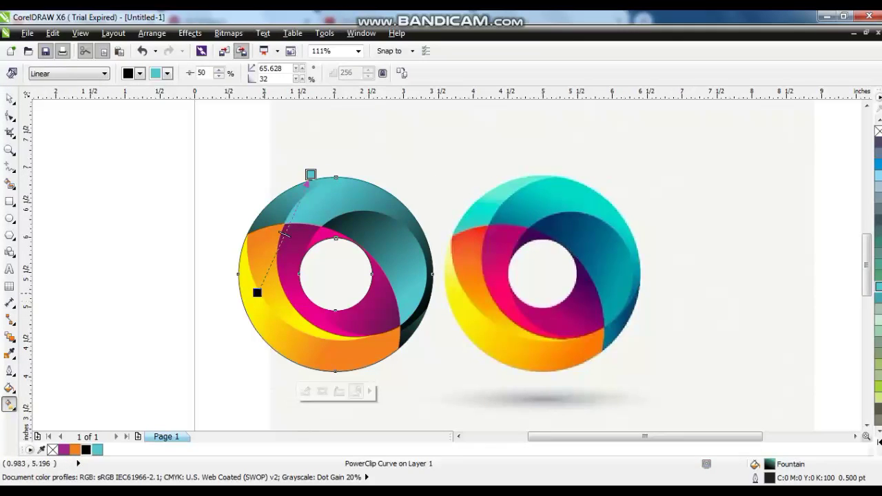
drag(257, 292, 240, 297)
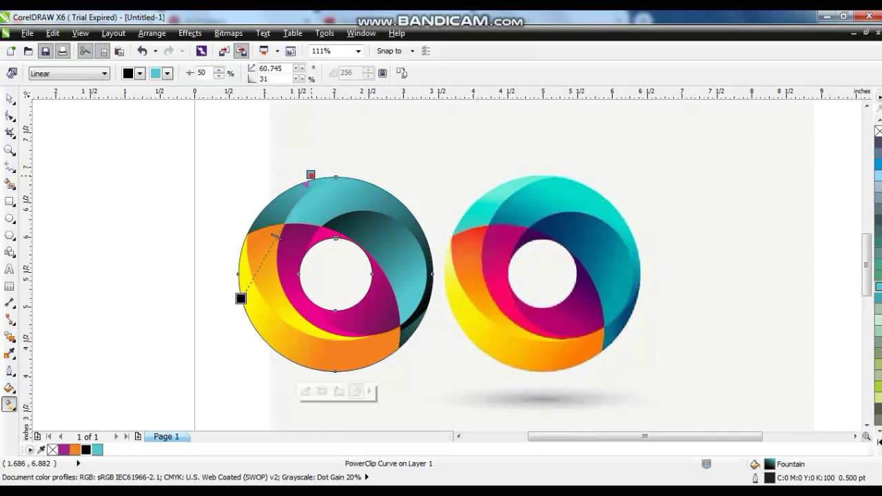
drag(310, 174, 299, 192)
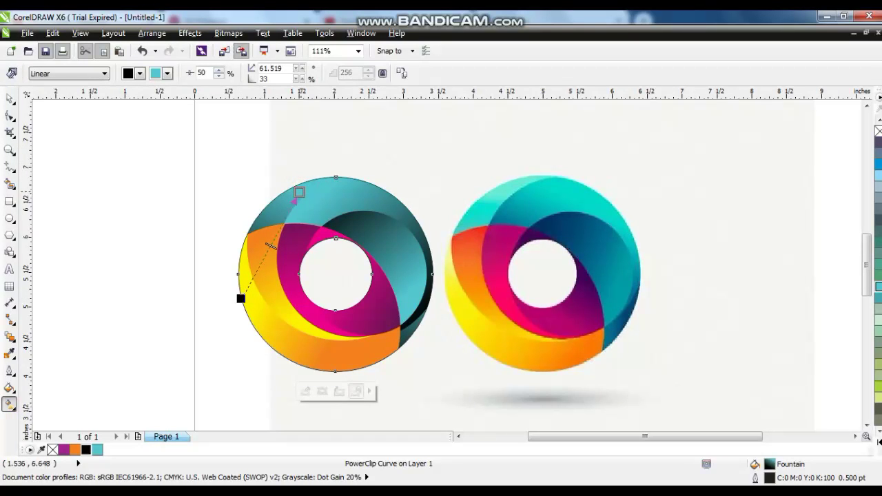
Step: Remove the outline from the finished 2.79 in ring
click(9, 98)
drag(183, 161, 443, 388)
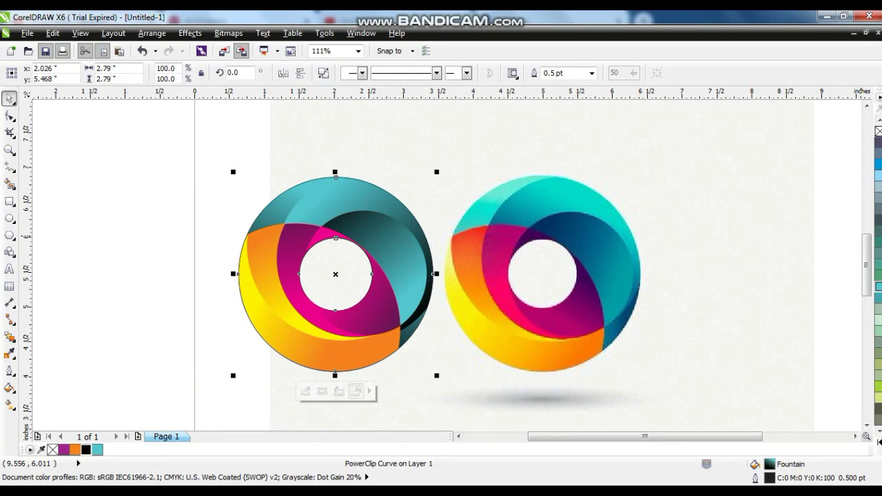
right_click(879, 131)
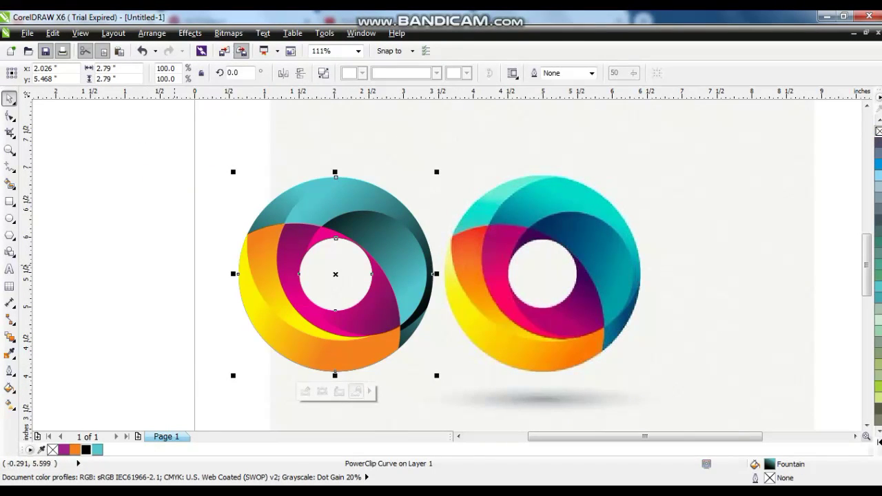